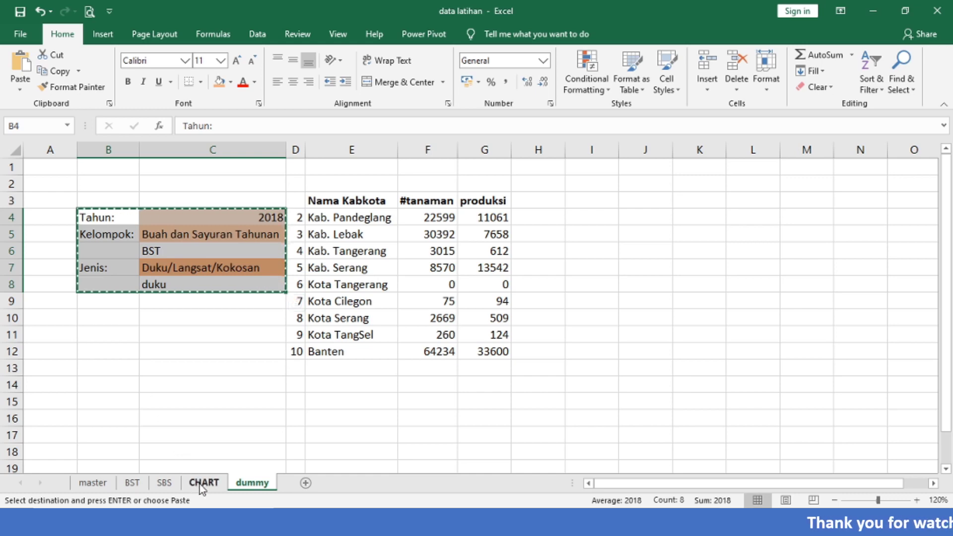
Paste the copied Tahun, Kelompok and Jenis selector block into the CHART sheet at cell B4.
left_click(202, 484)
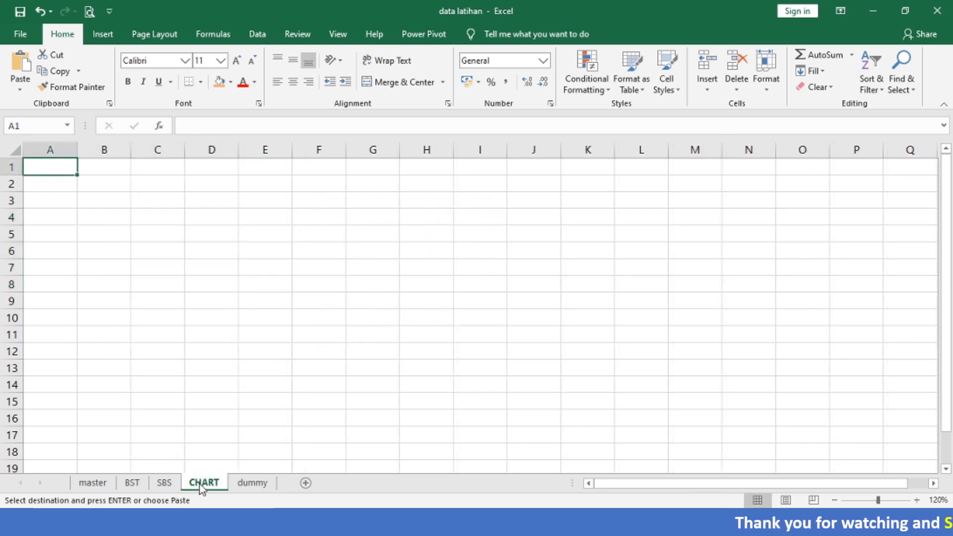
left_click(85, 219)
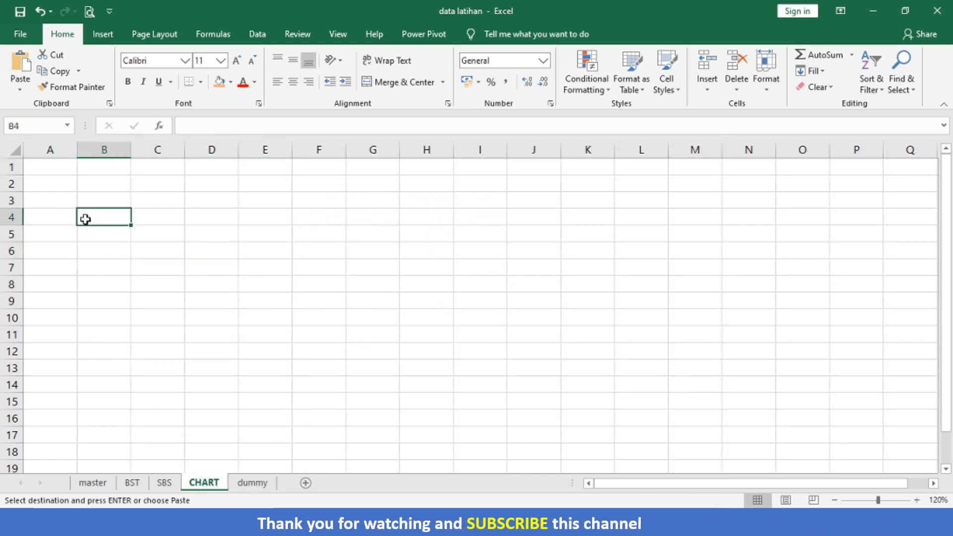
left_click(23, 67)
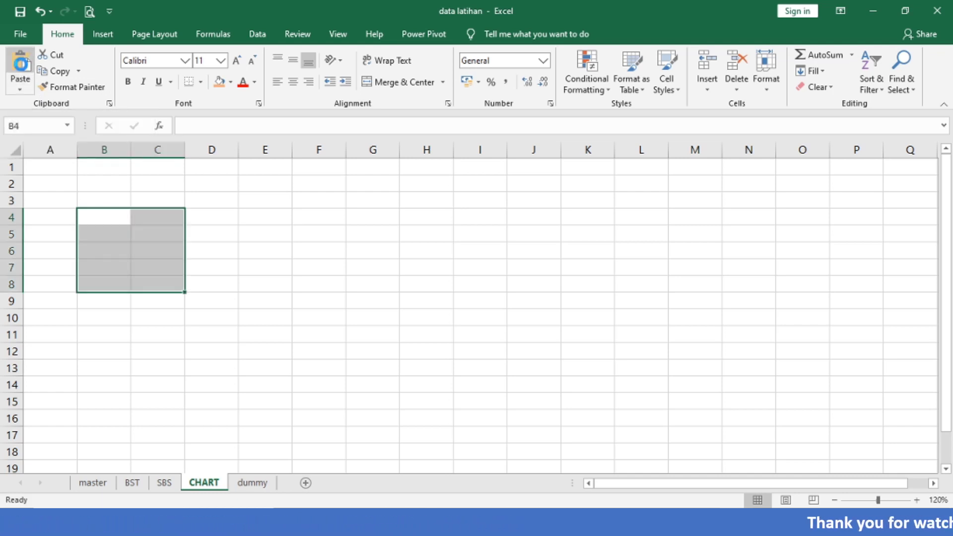
Move the Kelompok and Jenis rows in B5:C8 so that the block starts at E4.
key("Down")
key("Right")
key("Down")
key("Up")
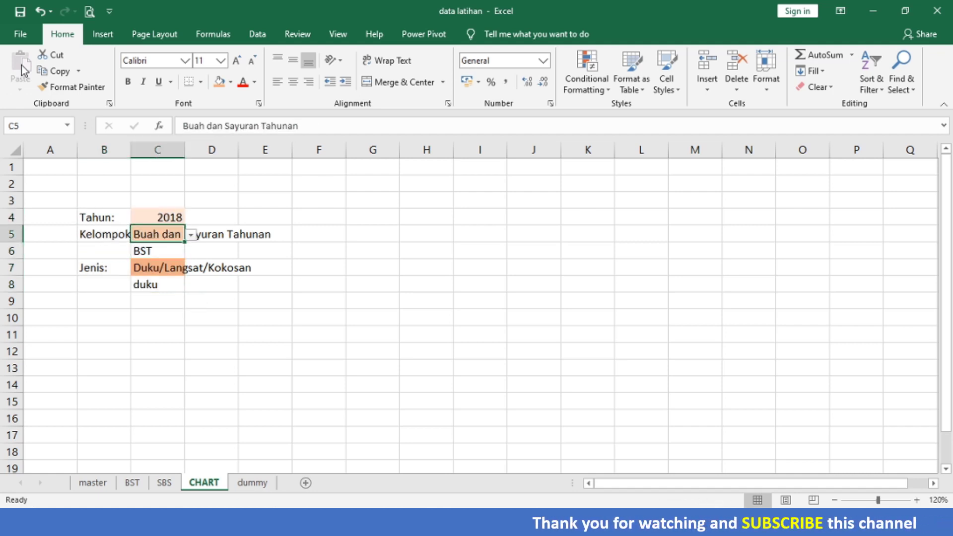
key("Left")
key("shift+Right")
key("shift+Down")
key("shift+Down")
key("shift+Down")
key("ctrl+c")
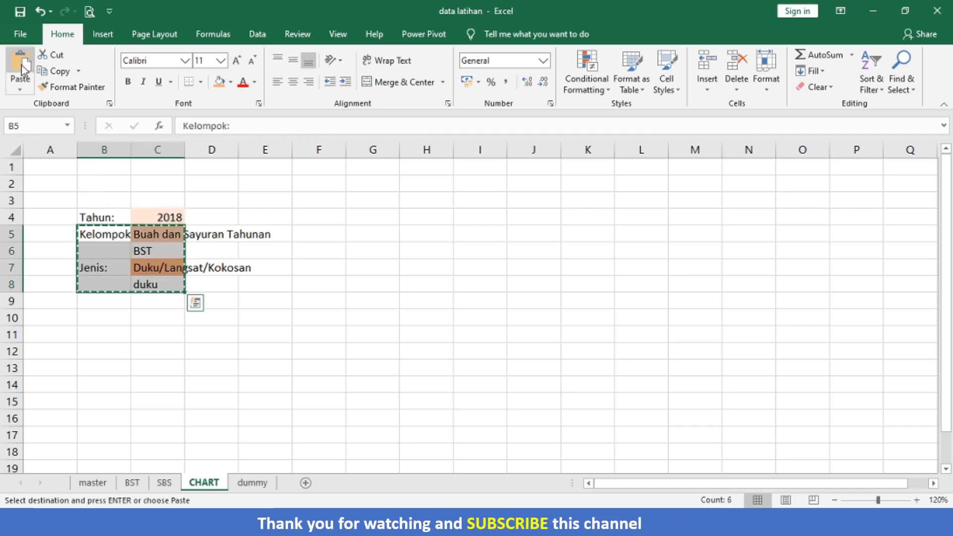
key("Right")
key("Right")
key("Right")
key("Up")
left_click(24, 67)
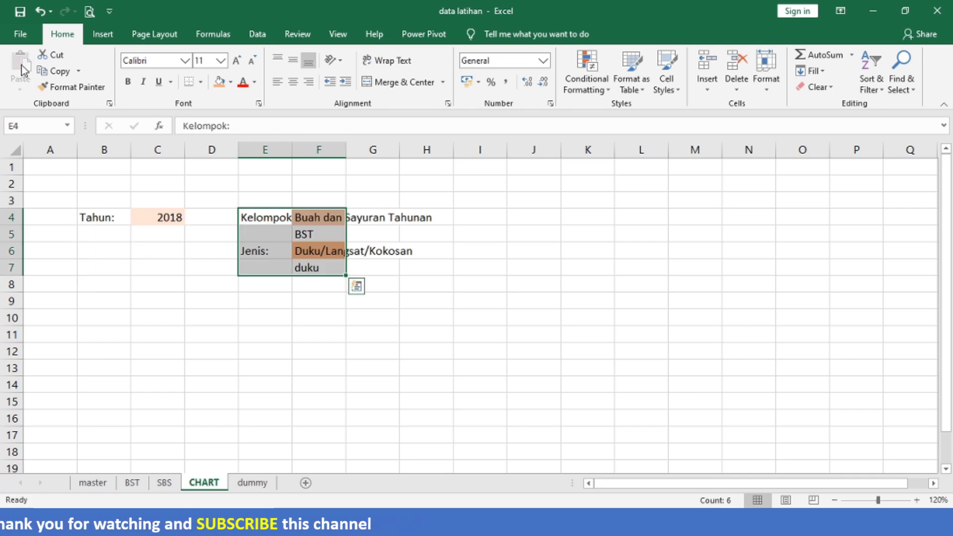
Move the Jenis label with its selector and lookup cell from E6:F7 to J4.
key("Down")
key("Down")
key("shift+Right")
key("shift+Down")
key("ctrl+c")
key("Right")
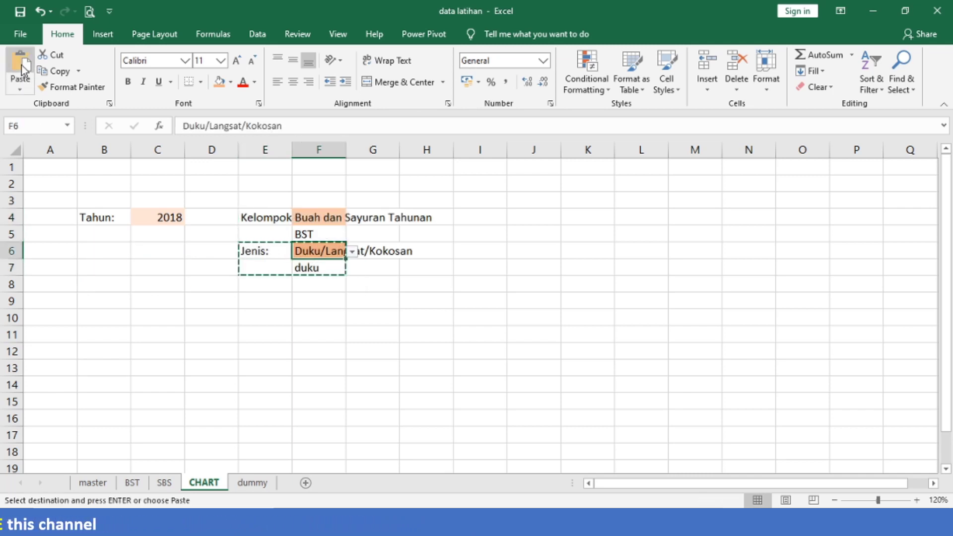
key("Right")
key("Right")
key("Right")
key("Up")
left_click(24, 67)
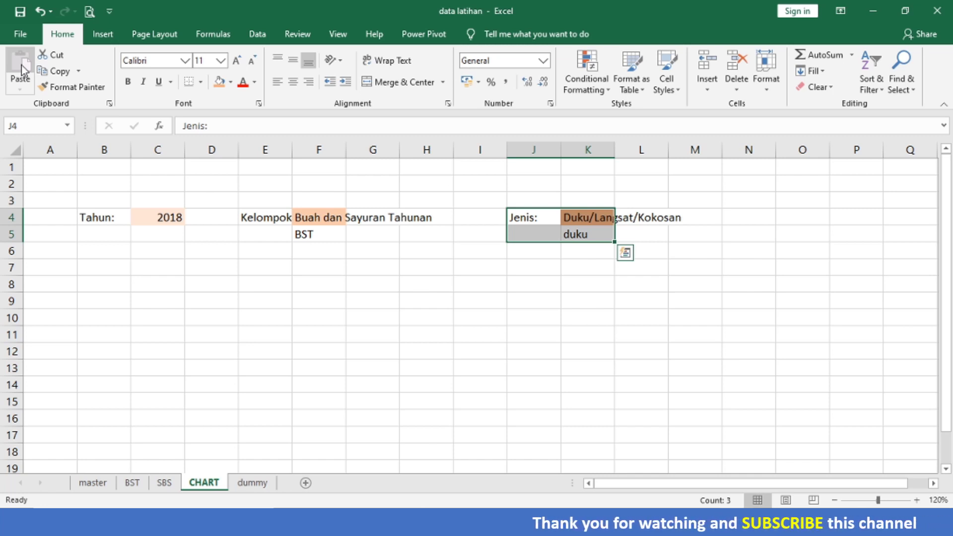
Merge the Jenis selector across K4:M4 without keeping its text centred.
key("Down")
key("Up")
key("Right")
key("shift+Right")
key("shift+Right")
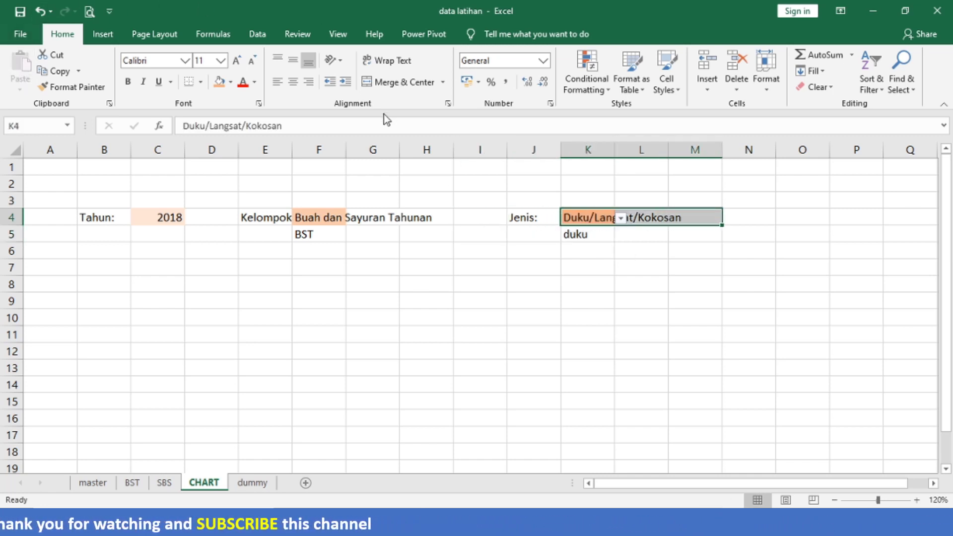
left_click(419, 82)
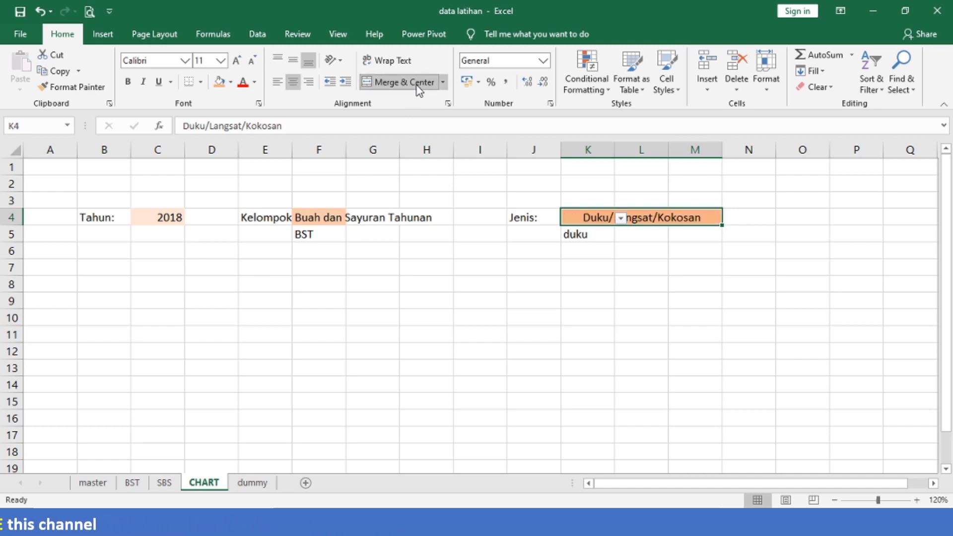
key("ctrl+z")
Merge the Kelompok selector across F4:H4 and remove the horizontal centring of its text.
key("Left")
key("Left")
key("Left")
key("Left")
key("Left")
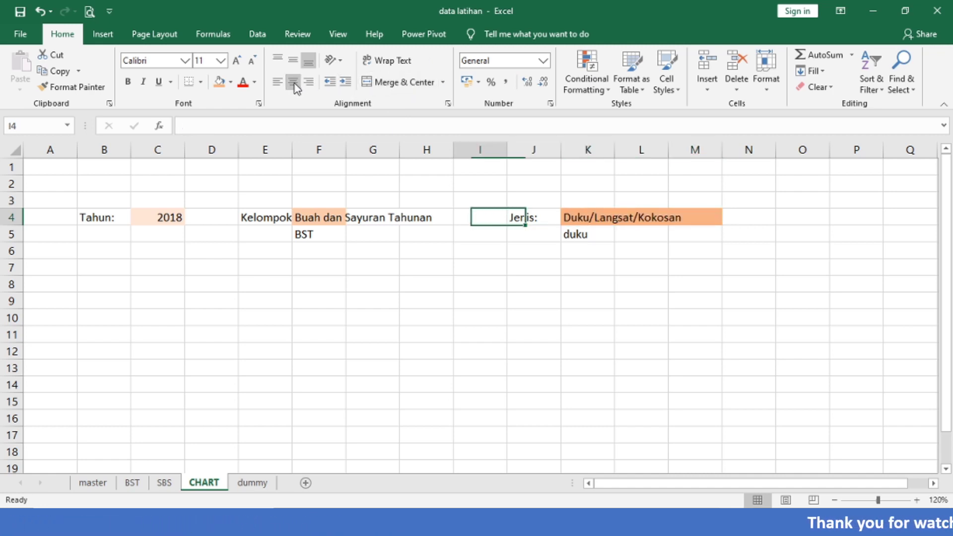
key("shift+Right")
key("shift+Right")
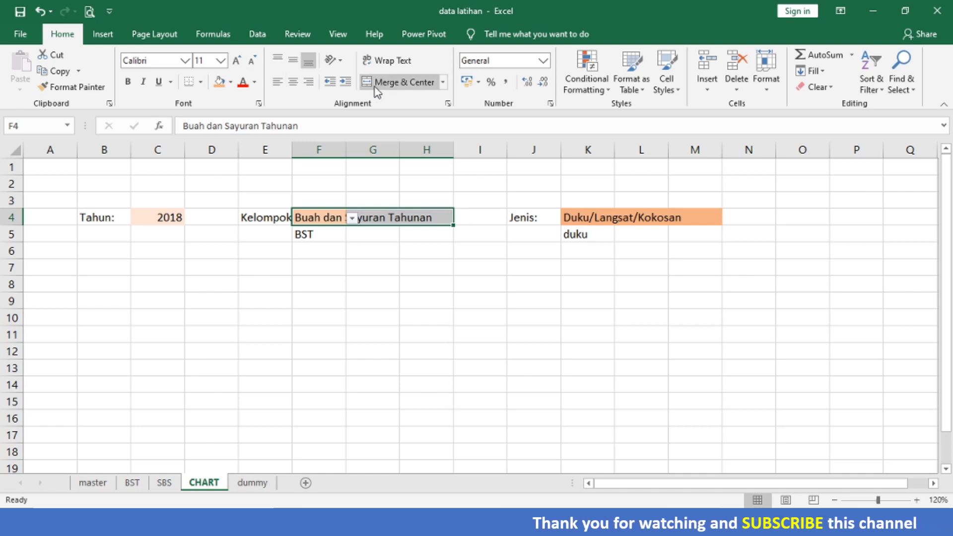
left_click(398, 82)
left_click(296, 85)
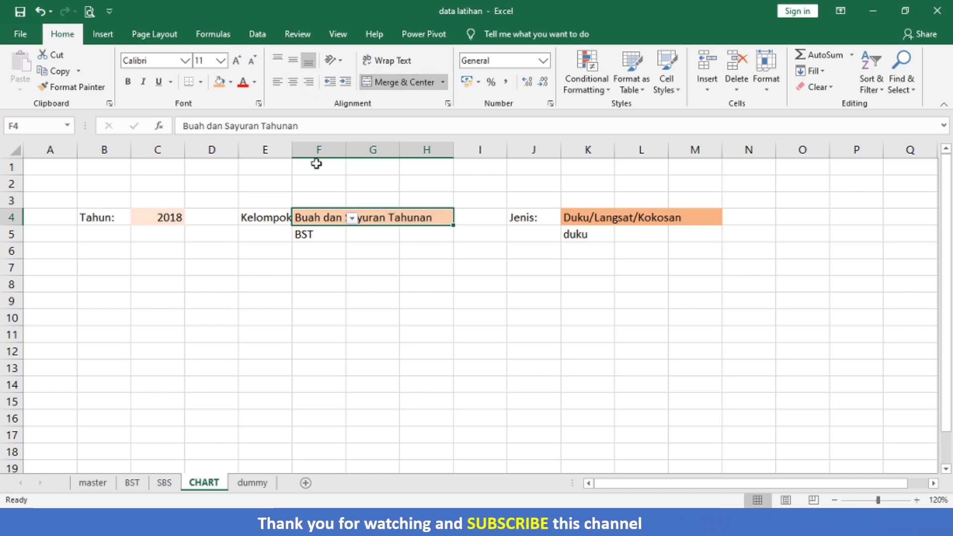
left_click(363, 239)
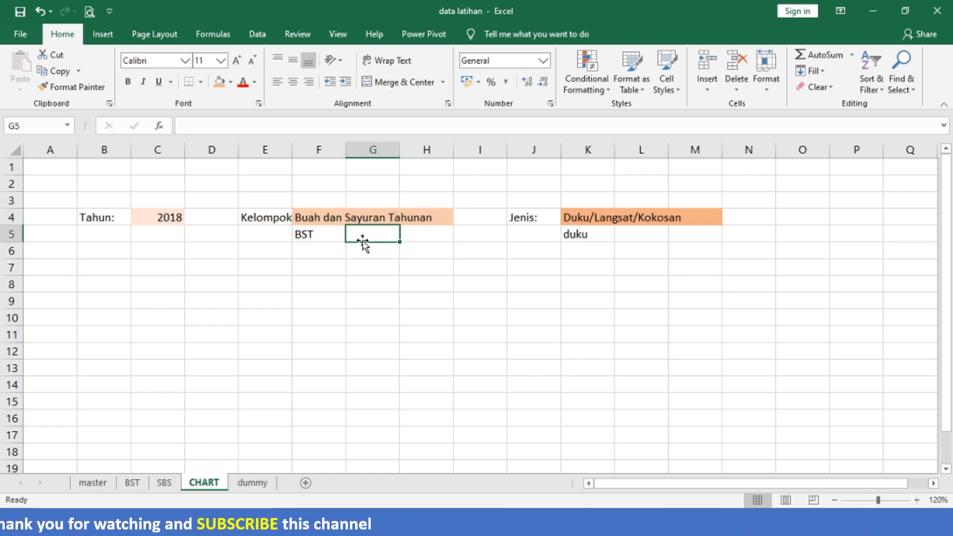
key("Up")
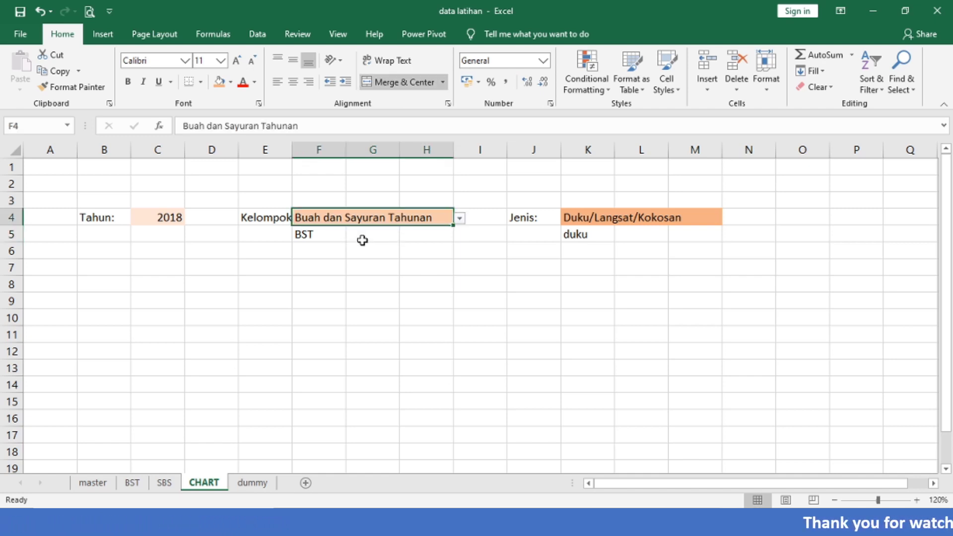
left_click(362, 240)
key("Left")
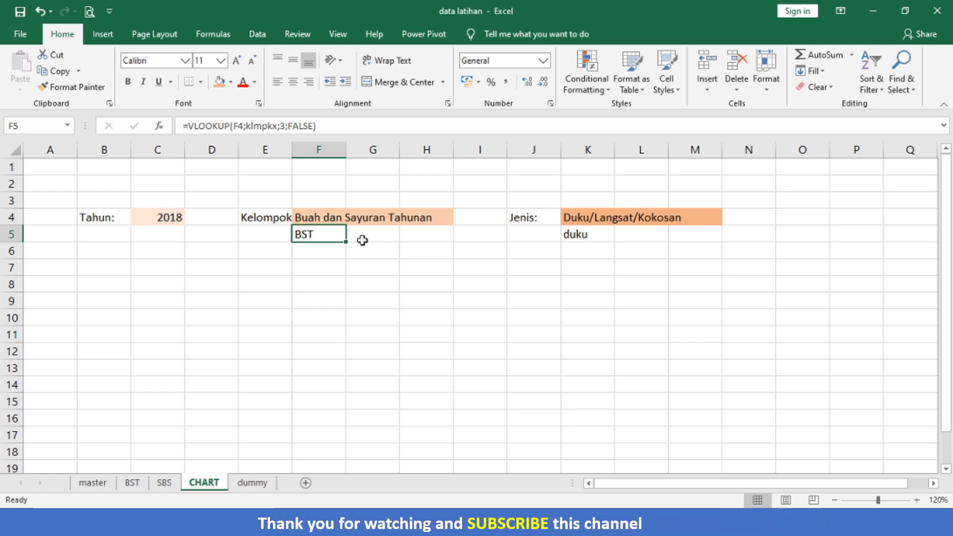
key("Right")
key("Right")
key("Right")
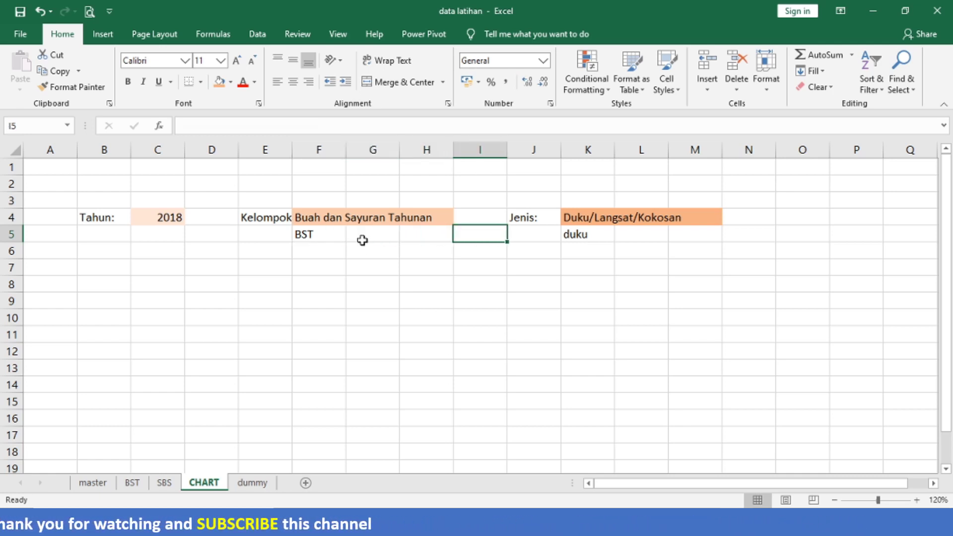
key("Up")
key("Left")
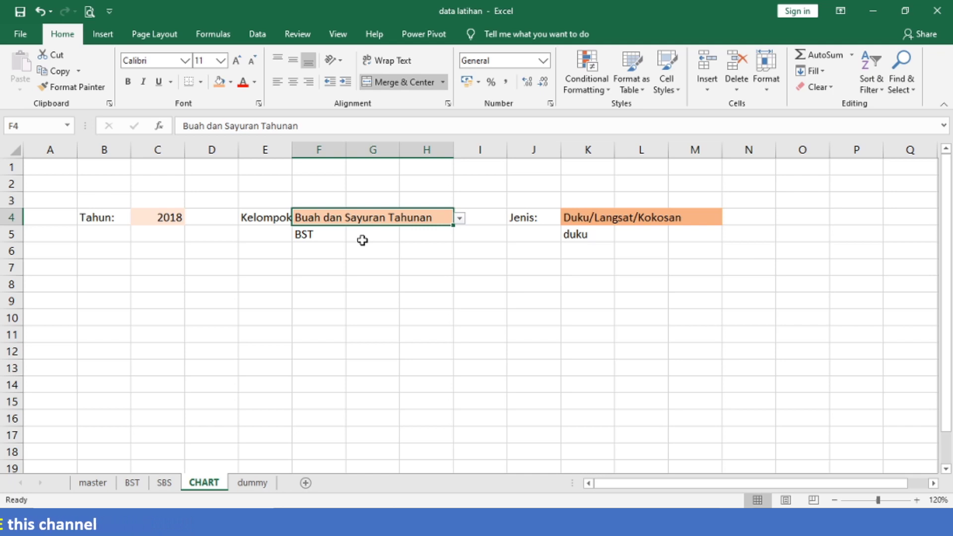
key("Left")
key("Left")
key("Left")
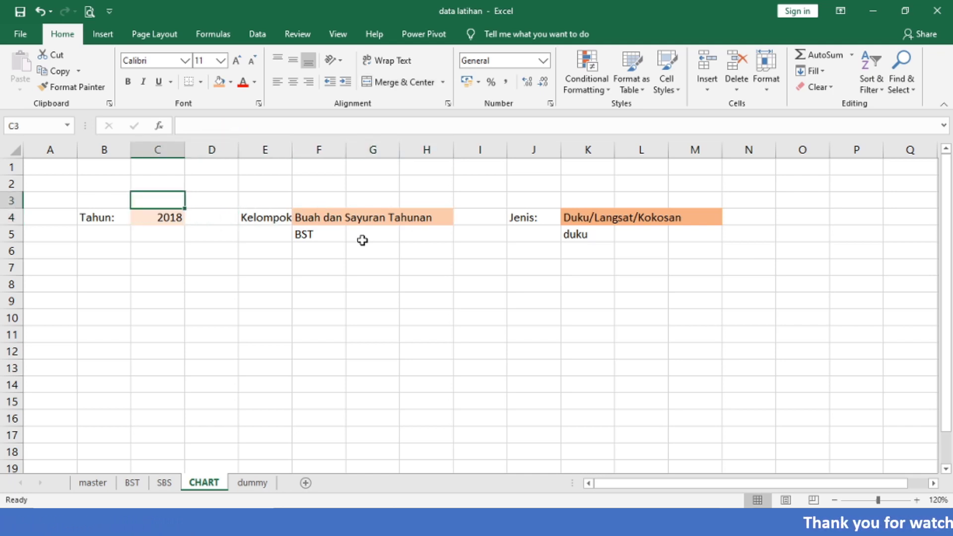
left_click(426, 218, "shift")
Check the options in the Tahun drop-down in C4 and the Kelompok drop-down in F4.
left_click(161, 215)
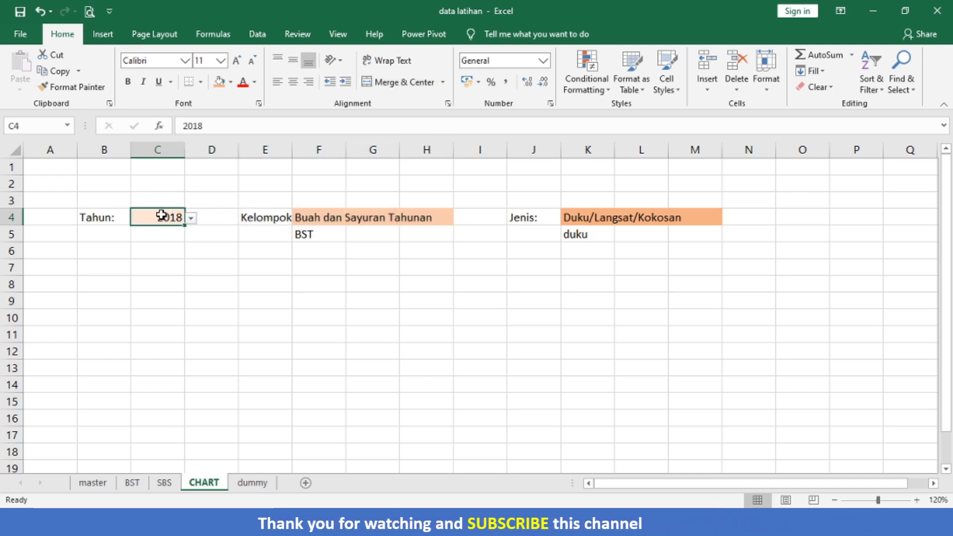
left_click(353, 217)
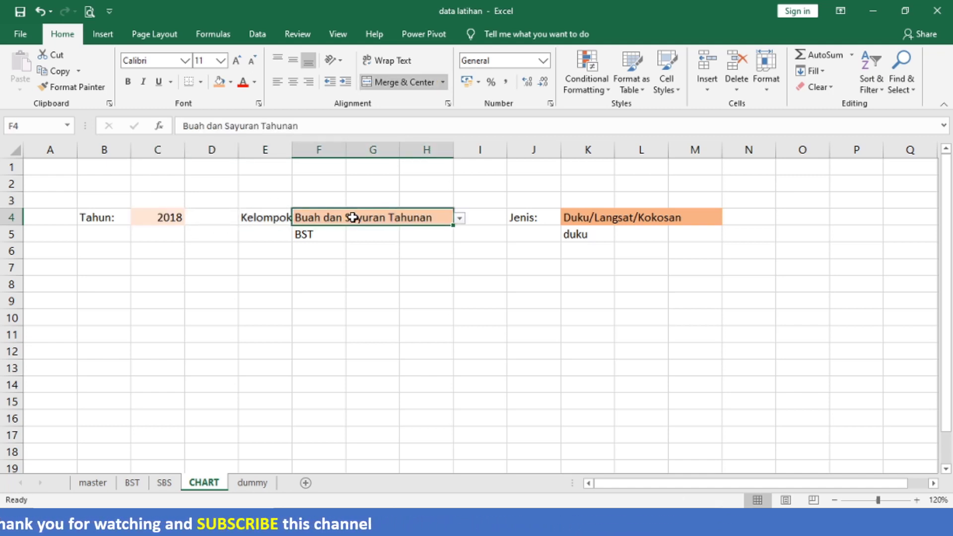
left_click(176, 222)
left_click(190, 219)
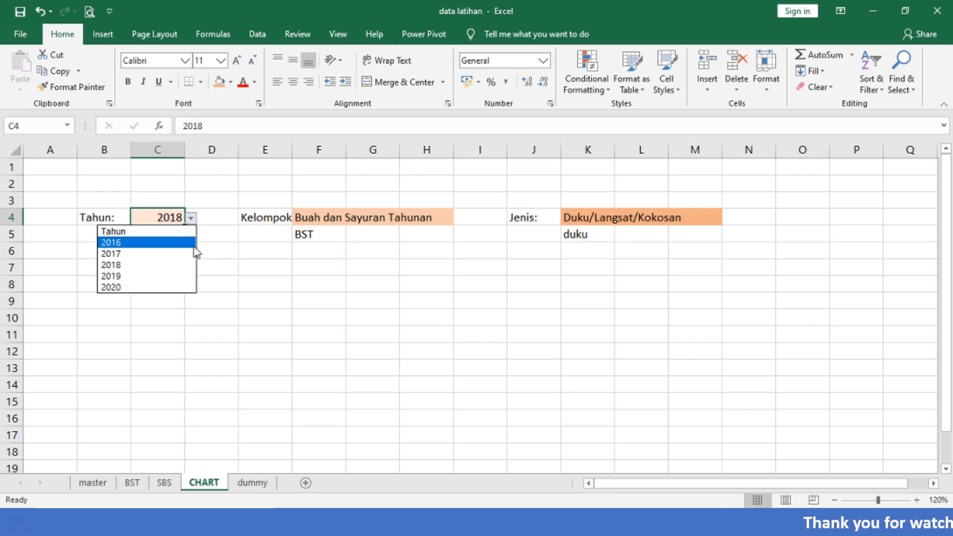
left_click(319, 217)
left_click(460, 218)
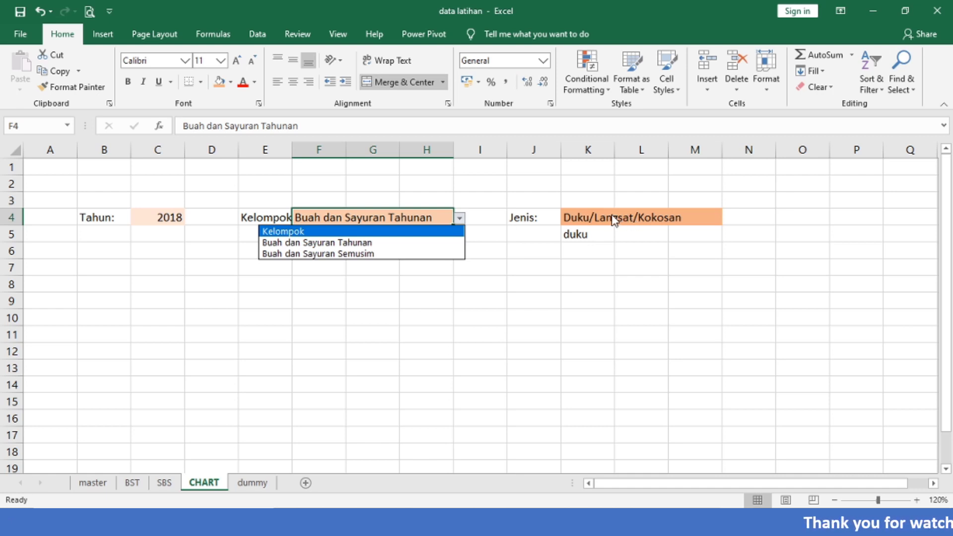
key("Escape")
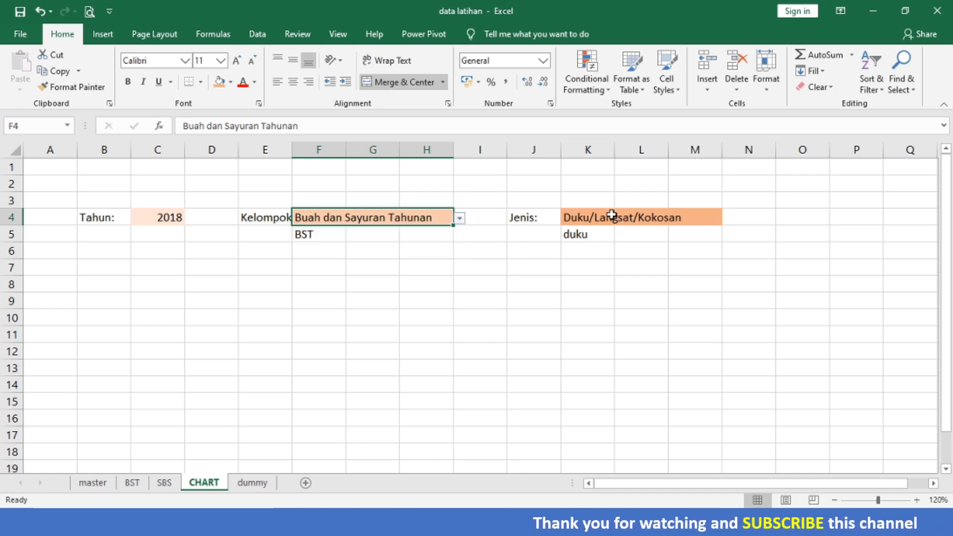
Choose Alpukat as the Jenis in K4.
left_click(576, 220)
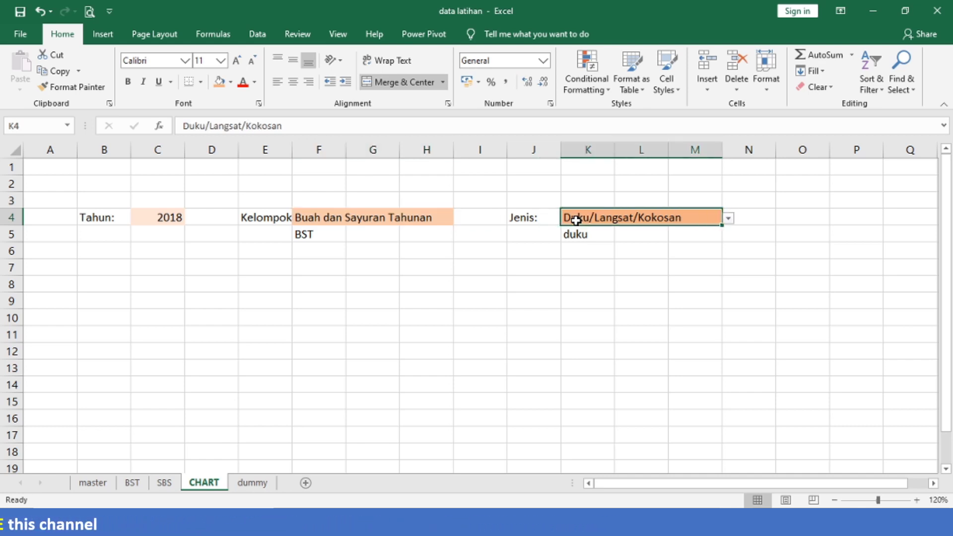
left_click(728, 219)
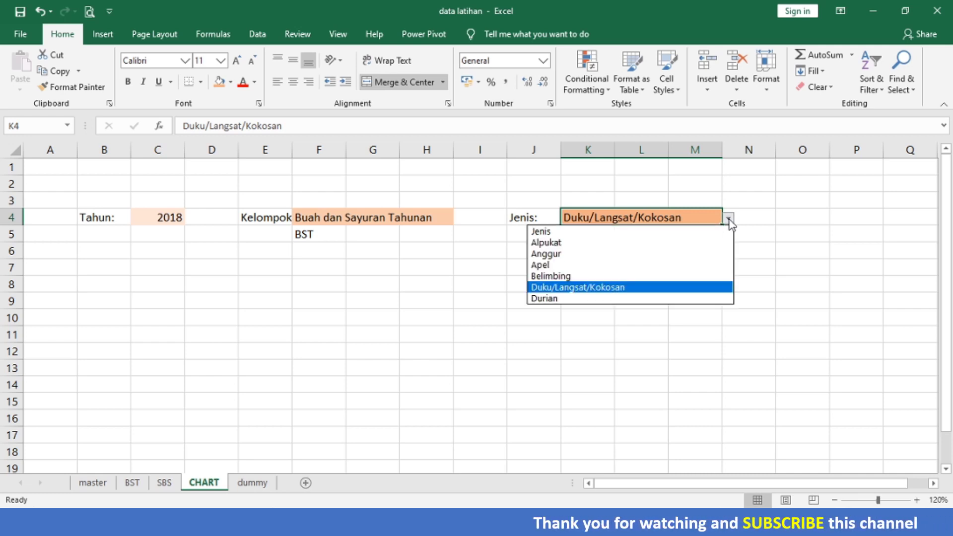
left_click(638, 244)
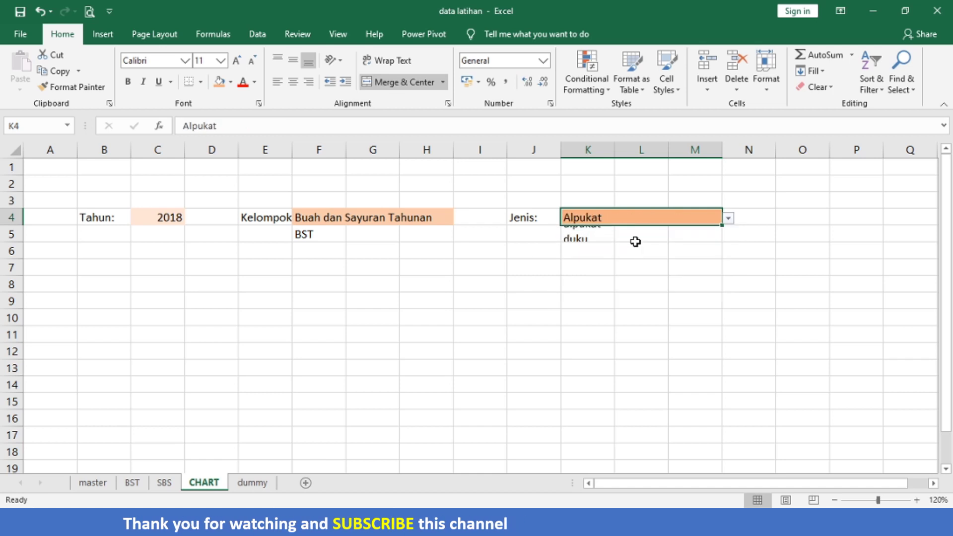
Set Kelompok in F4 to Buah dan Sayuran Semusim and open the Jenis list in K4 to check its options.
left_click(431, 219)
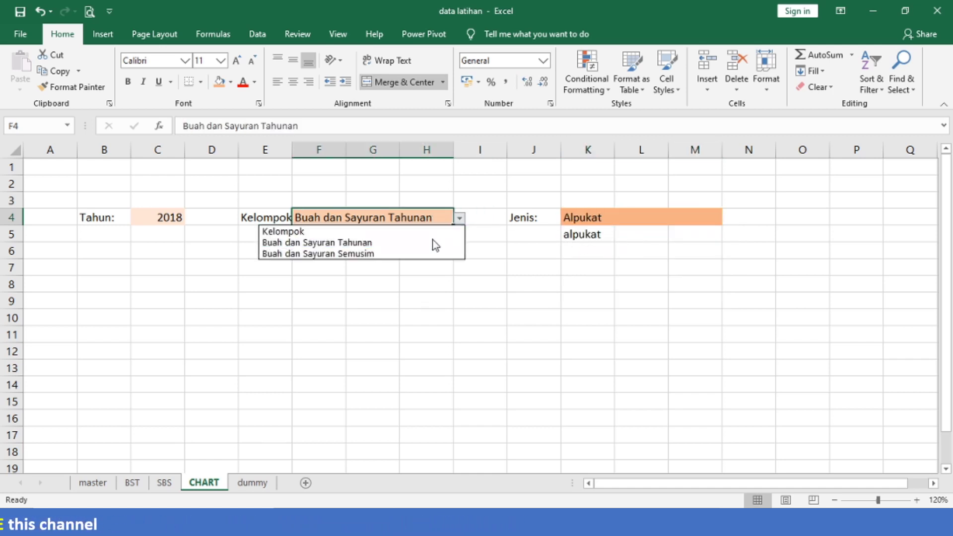
left_click(437, 254)
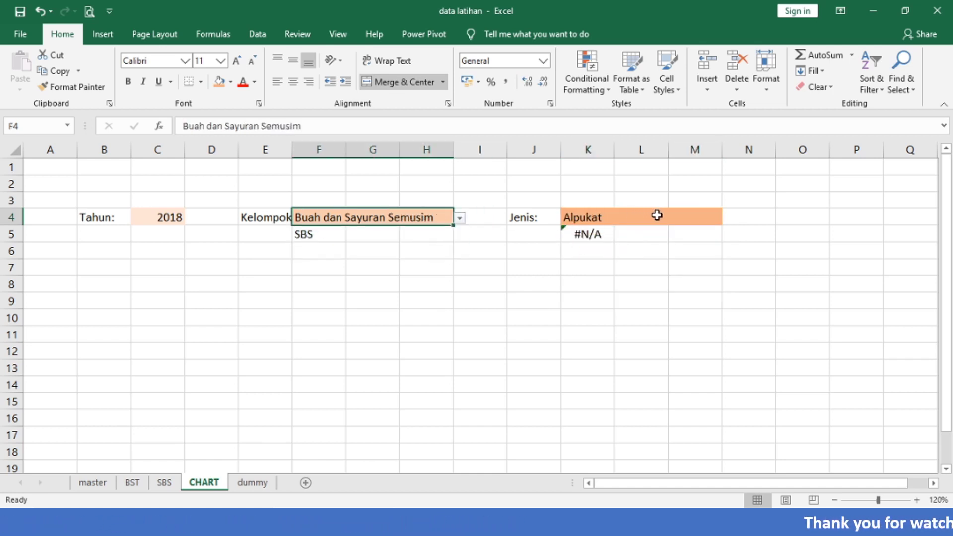
left_click(657, 215)
left_click(729, 219)
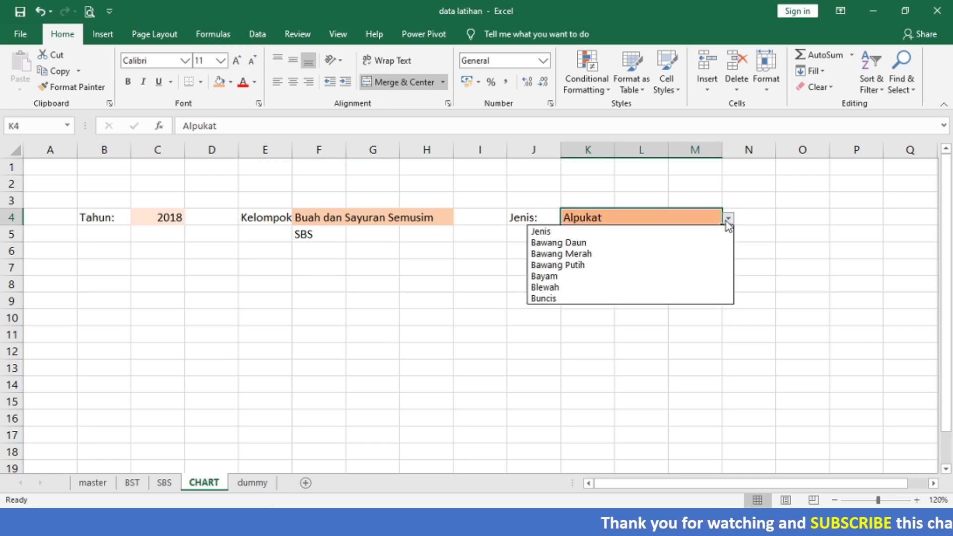
Clear the Jenis selection in K4 and the Kelompok selection in F4.
left_click(677, 256)
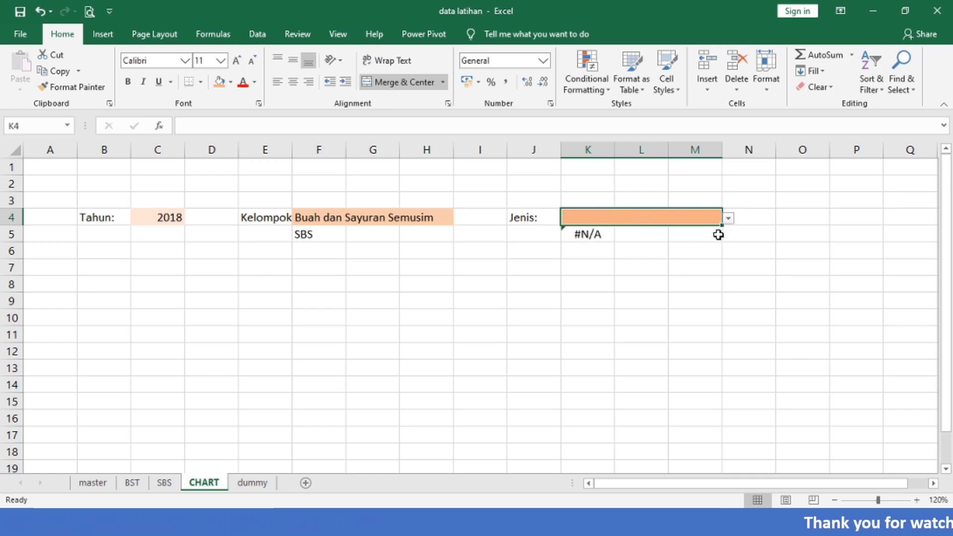
key("Left")
key("Left")
key("Left")
key("Delete")
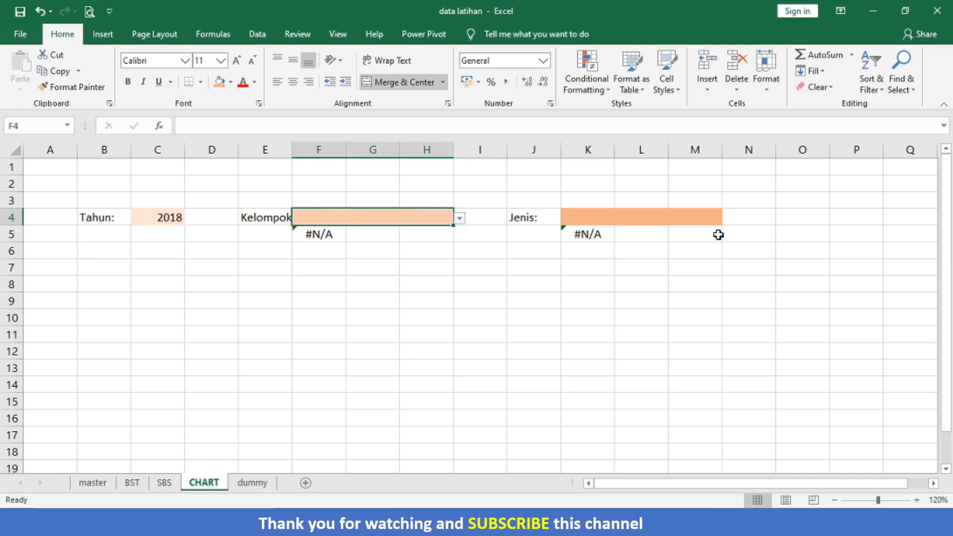
Wrap the VLOOKUP formula in F5 in IFERROR, using an empty string "" as the error value.
key("Down")
key("Left")
key("Left")
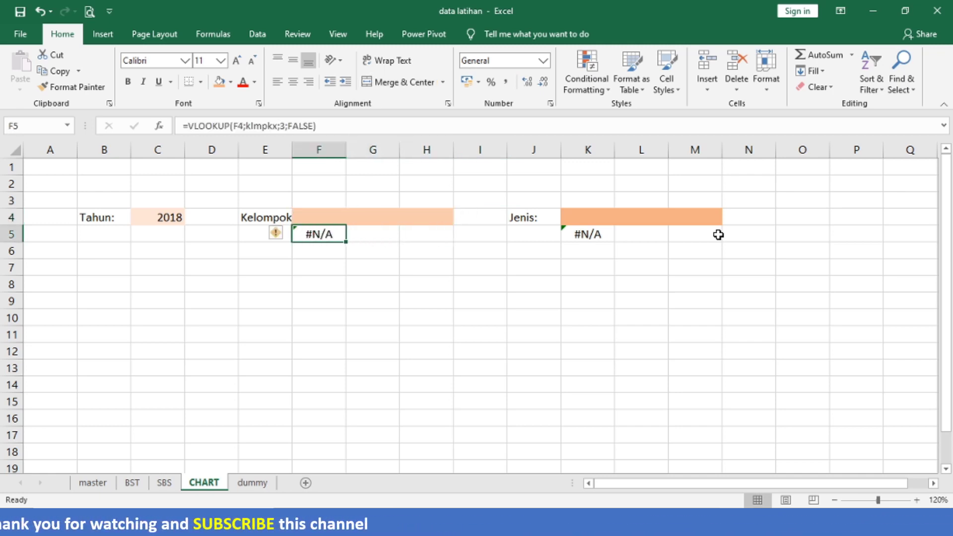
key("F2")
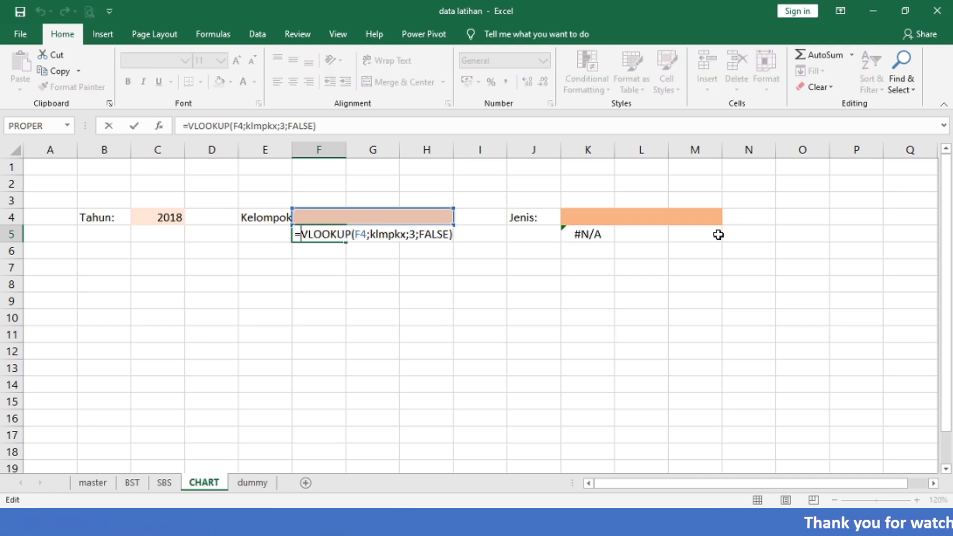
type("iferror")
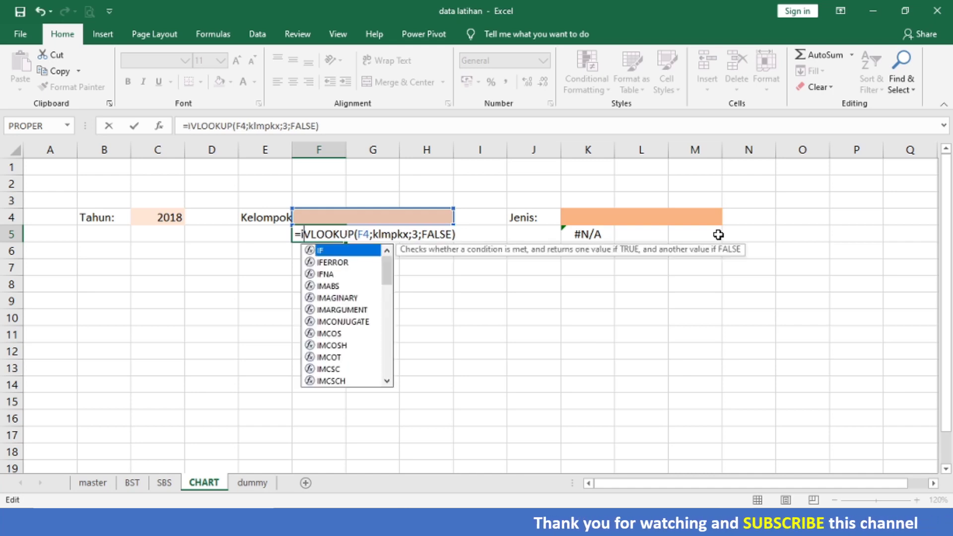
type("(")
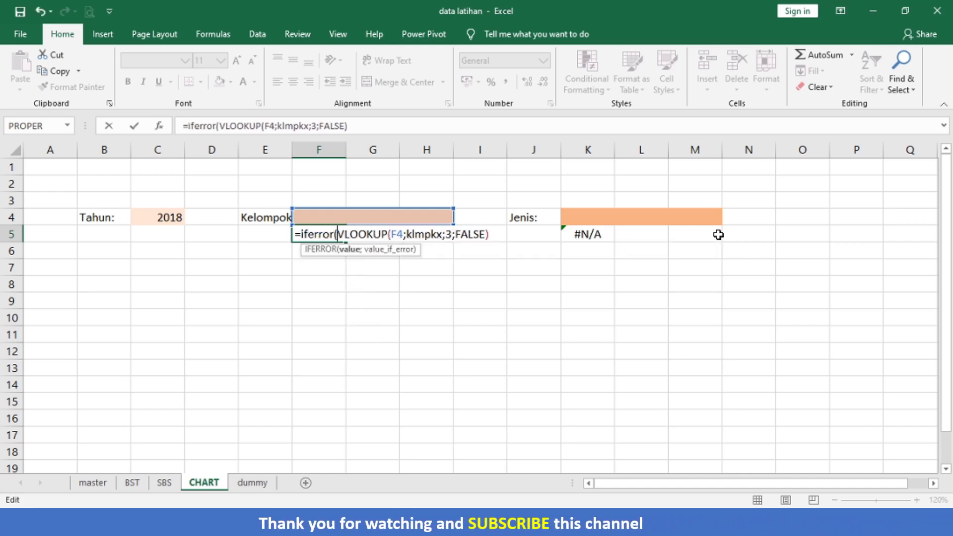
key("Right")
key("Right")
key("Right")
key("Right")
key("Right")
key("Right")
key("Right")
key("Right")
key("Right")
key("Right")
key("Right")
key("Right")
key("Right")
key("Right")
key("Right")
key("Right")
key("Right")
key("Right")
key("Right")
key("Right")
key("Right")
key("Right")
key("Right")
key("Right")
key("Right")
key("Right")
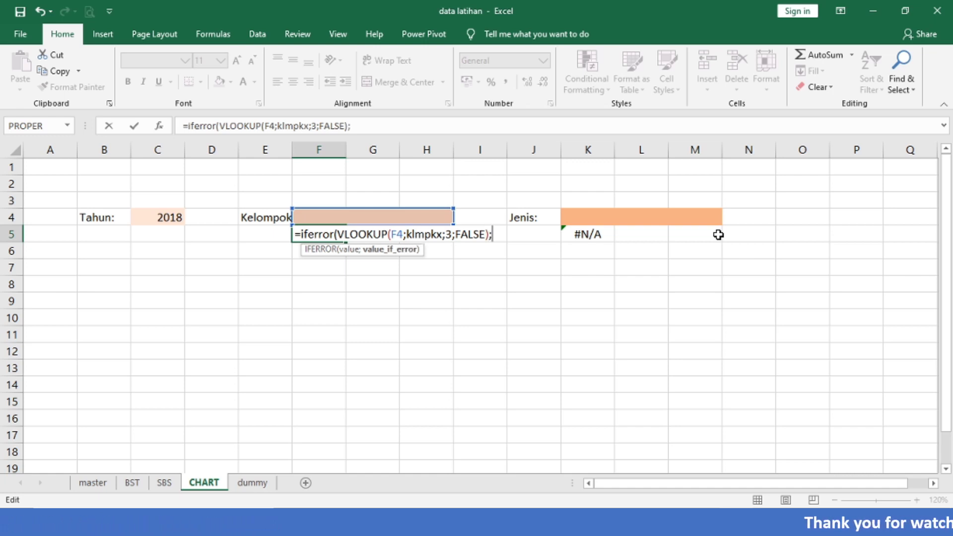
type(";\"\"")
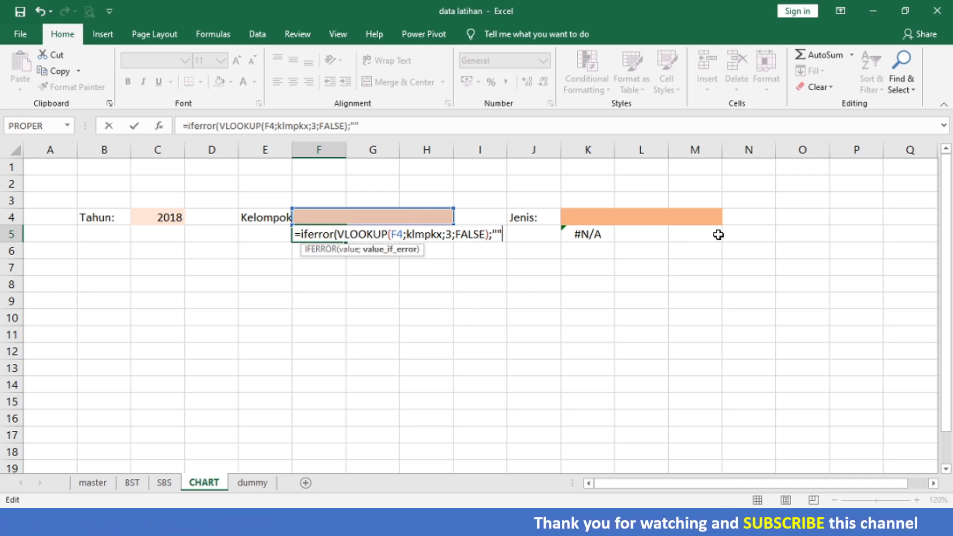
type(")")
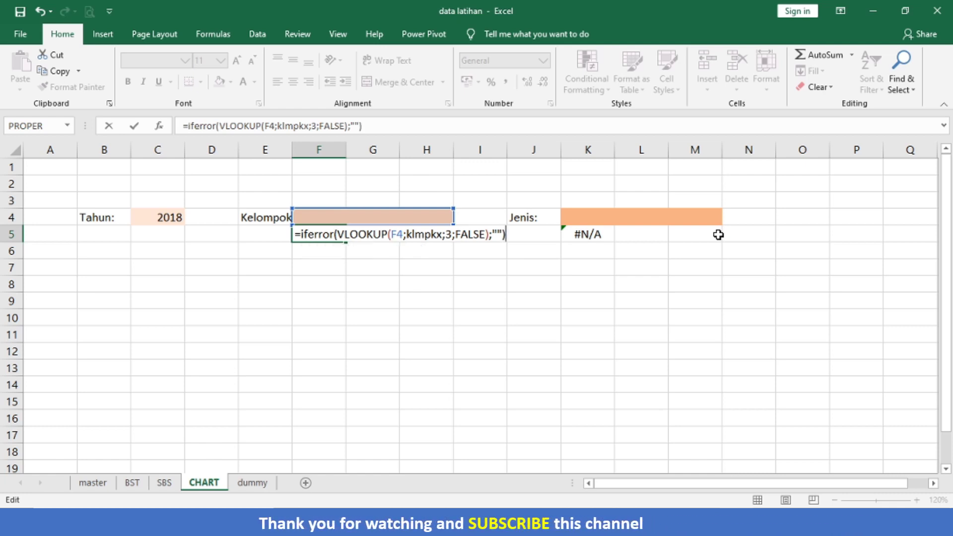
key("Return")
Wrap the VLOOKUP/INDIRECT formula in K5 in IFERROR with an empty string "" as the error value.
key("Up")
key("Right")
key("Right")
key("Right")
key("Right")
key("Right")
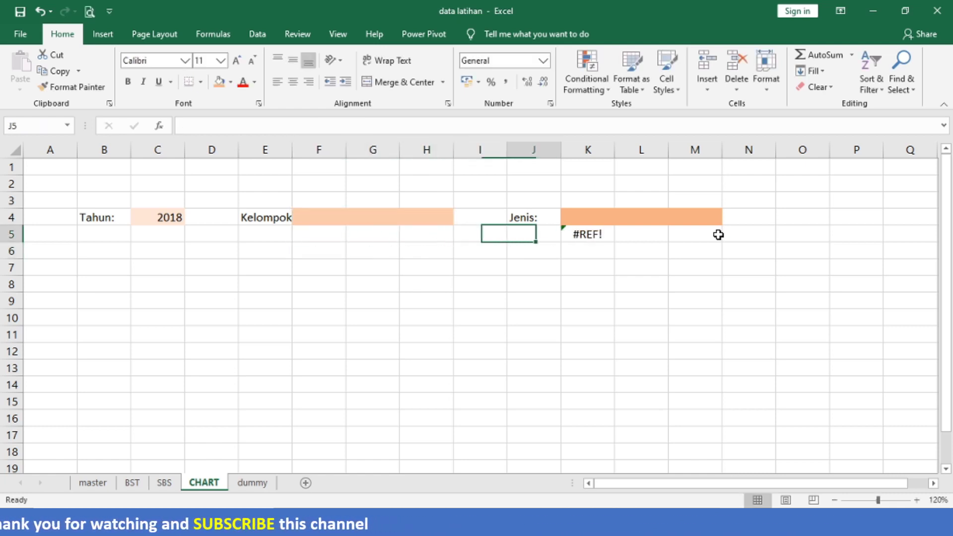
key("F2")
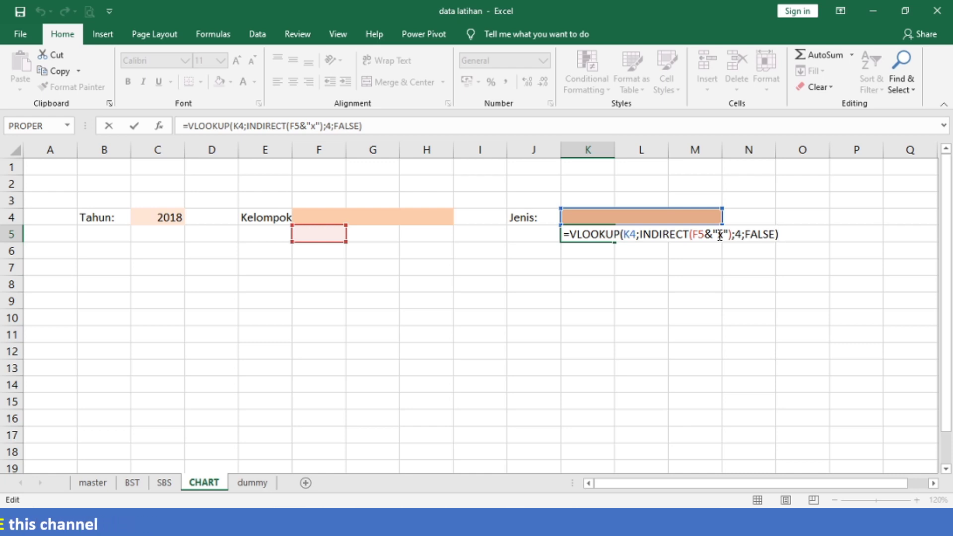
key("Home")
key("Right")
type("iferror(")
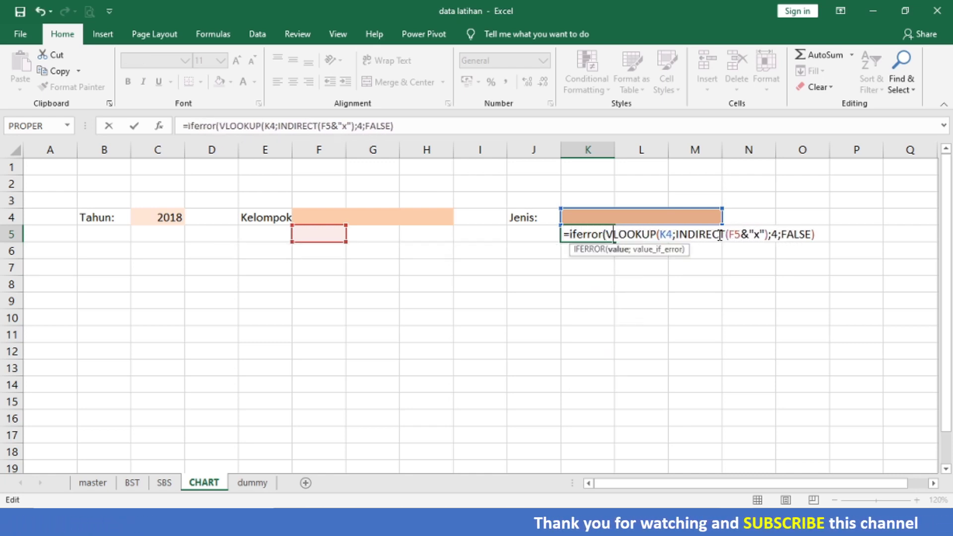
key("Right")
key("Right")
key("Right")
key("Right")
key("Right")
key("Right")
key("Right")
key("Right")
key("Right")
key("Right")
key("Right")
key("Right")
key("Right")
key("Right")
key("Right")
key("Right")
key("Right")
key("Right")
key("Right")
key("Right")
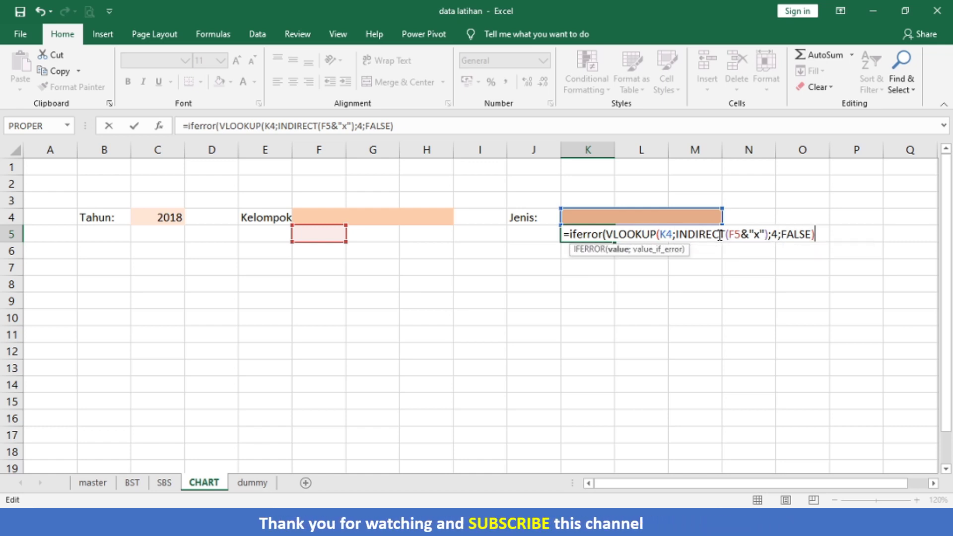
type(";\"\")")
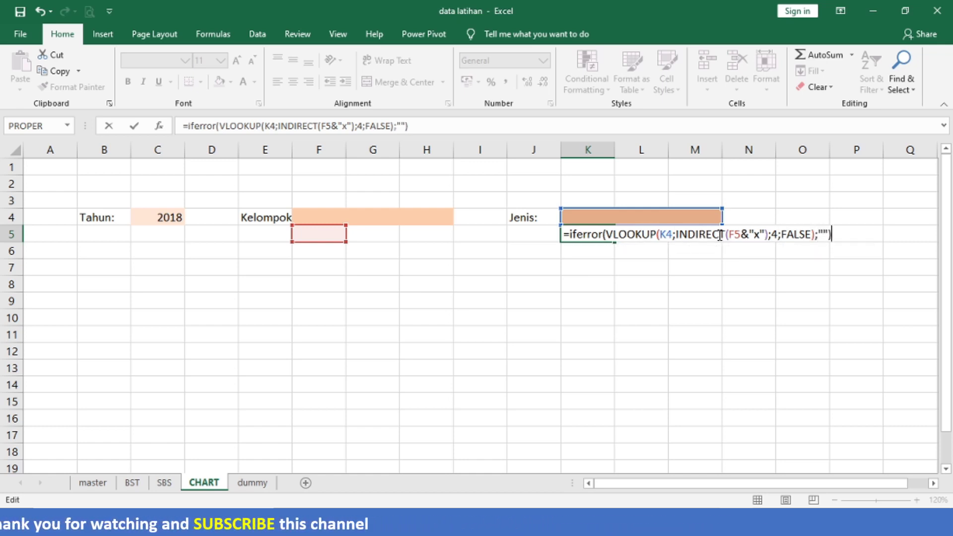
key("ctrl+Return")
key("Up")
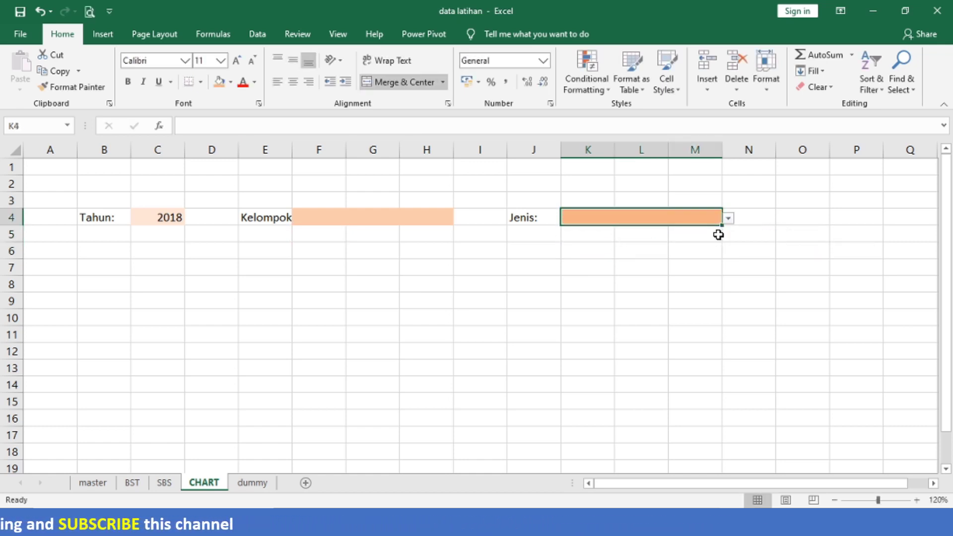
Set Kelompok in F4 to Buah dan Sayuran Tahunan and Jenis in K4 to Alpukat.
left_click(424, 214)
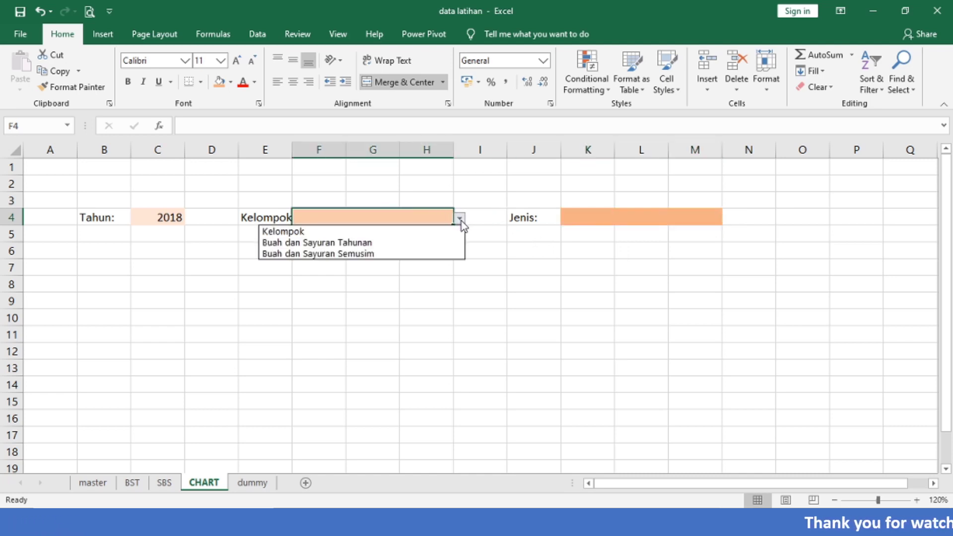
left_click(445, 243)
left_click(577, 223)
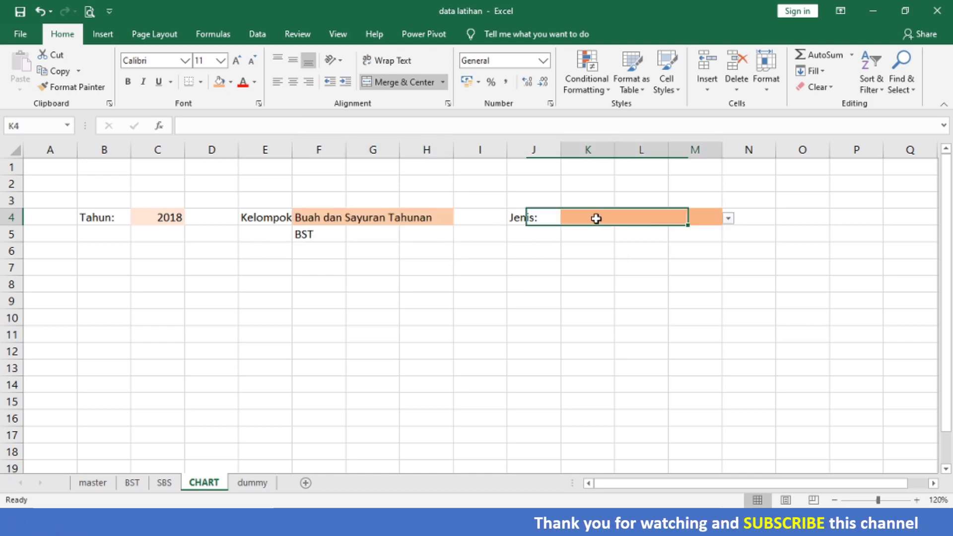
left_click(728, 219)
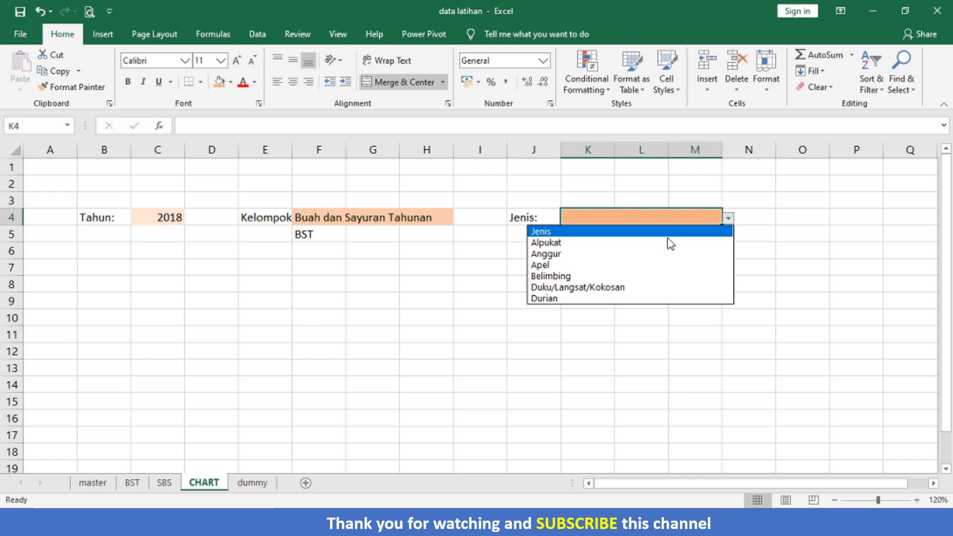
left_click(642, 243)
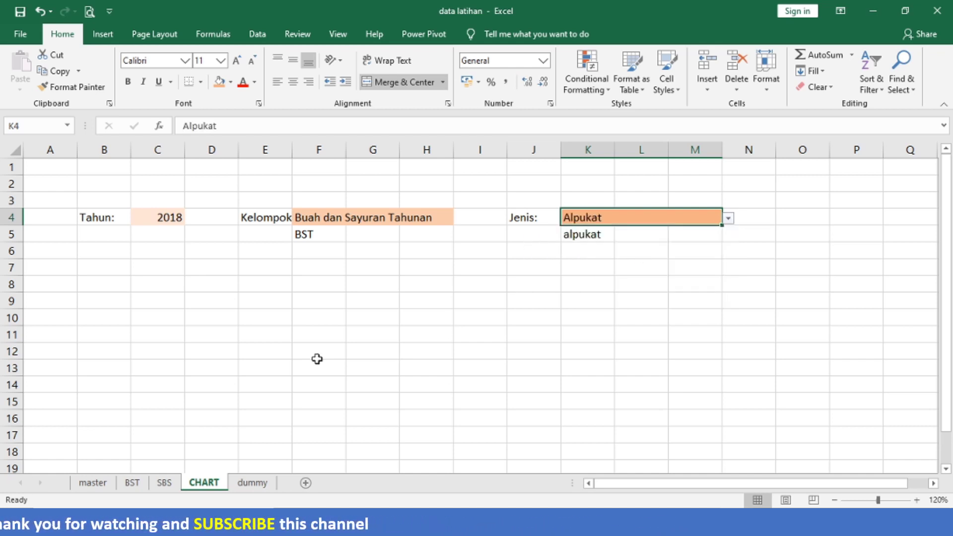
Delete the empty columns A and B on the dummy sheet.
left_click(251, 483)
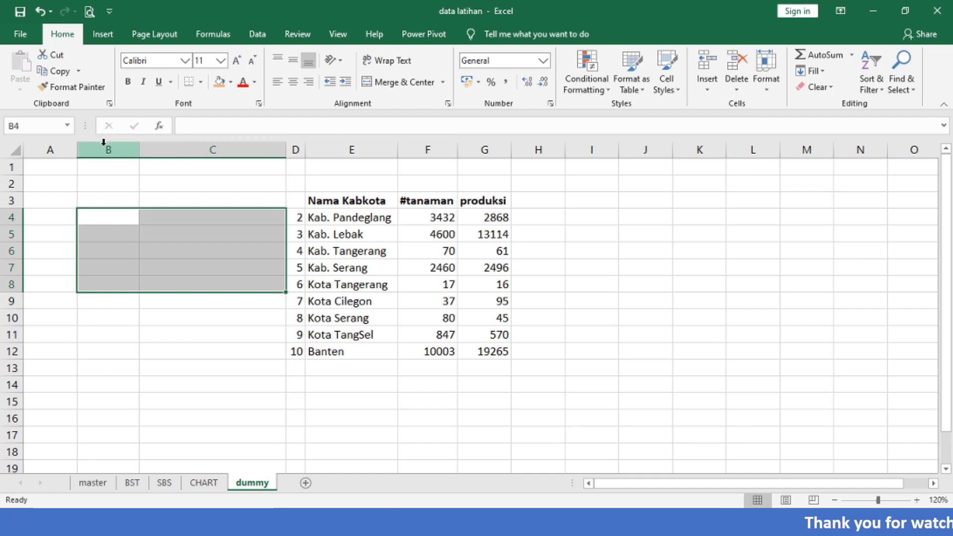
left_click_drag(104, 142, 50, 152)
right_click(50, 154)
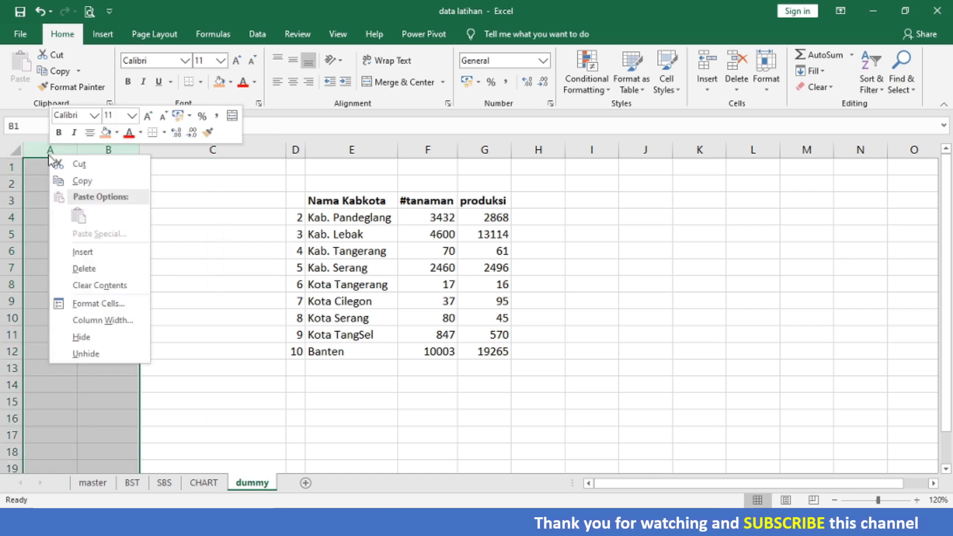
left_click(96, 273)
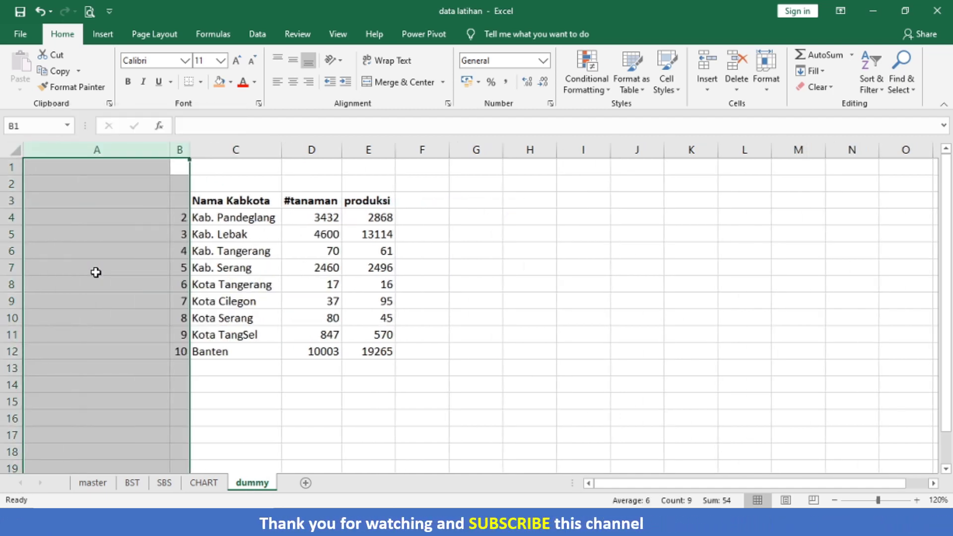
left_click(399, 238)
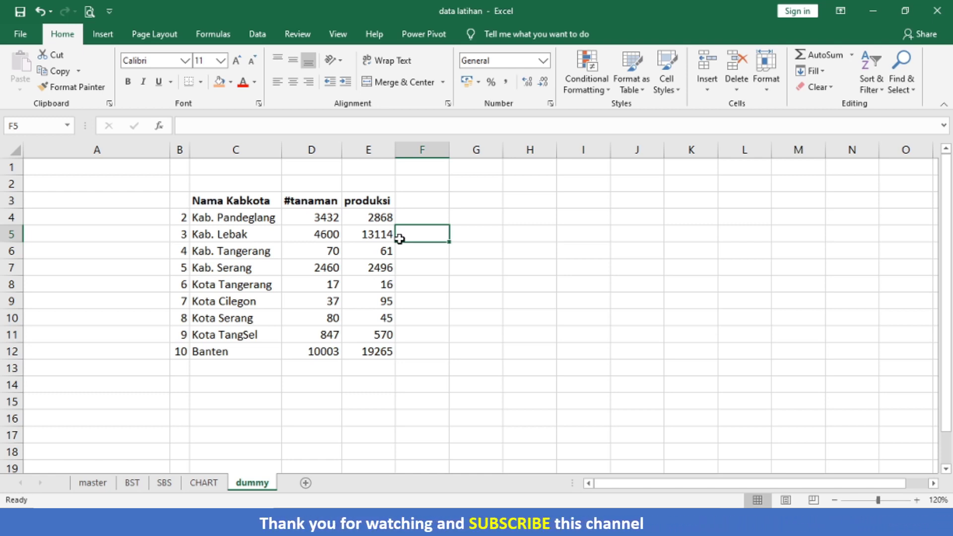
Copy the Nama Kabkota table in C3:E12 and paste it as values starting at H12.
left_click(231, 203)
key("shift+Right")
key("shift+Right")
key("shift+Down")
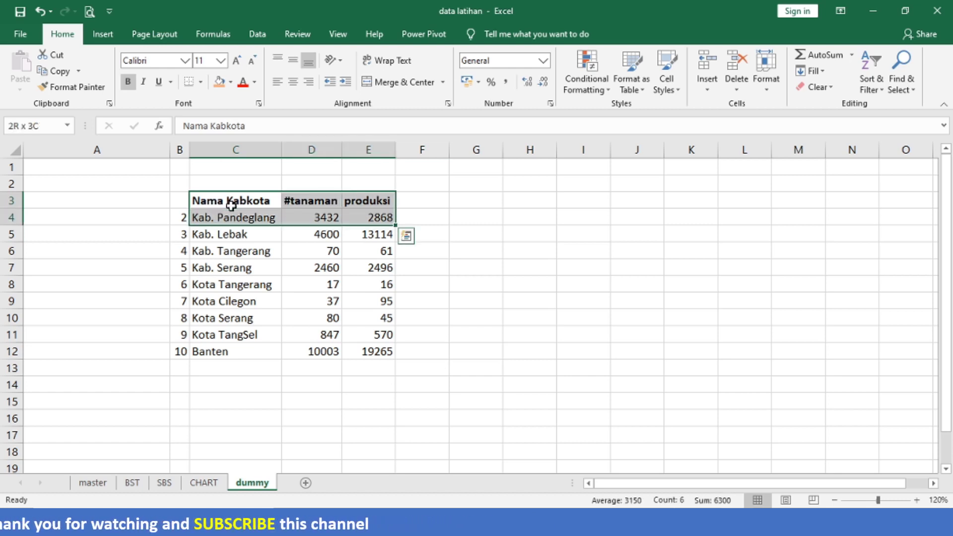
key("shift+Down")
key("shift+Down")
key("shift+Down")
key("shift+Down")
key("shift+Down")
key("shift+Down")
key("shift+Down")
key("shift+Down")
key("ctrl+c")
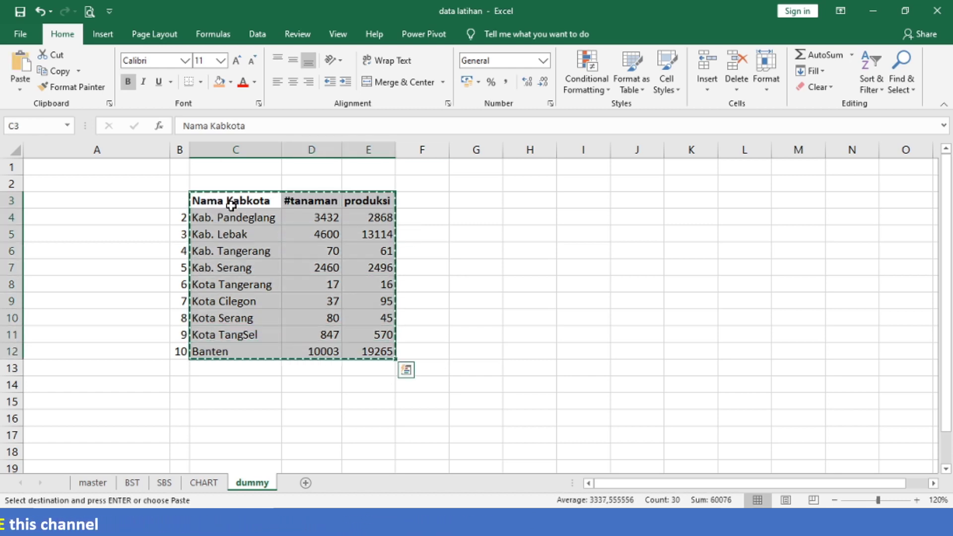
left_click(512, 354)
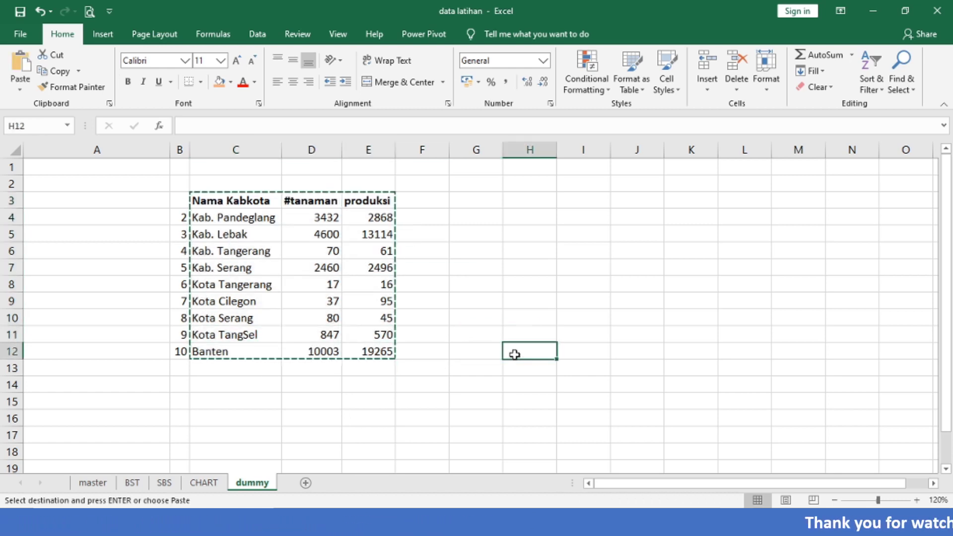
key("shift+F10")
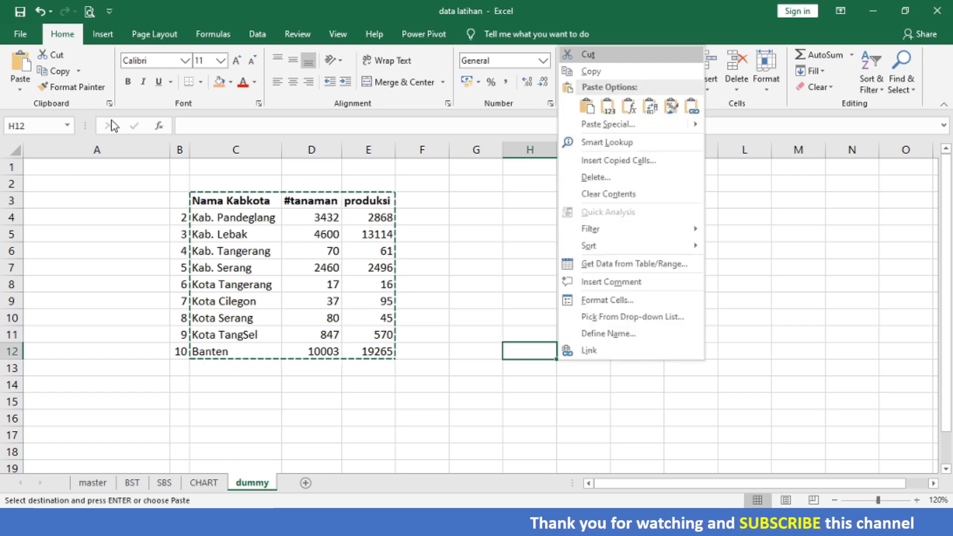
key("p")
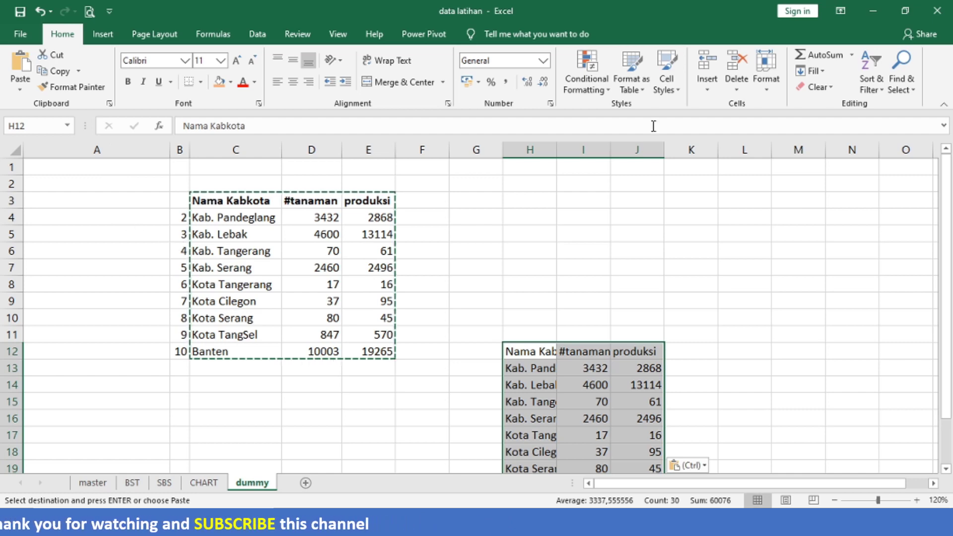
Sort the pasted table by produksi from Largest to Smallest, treating its first row as headers.
left_click(876, 86)
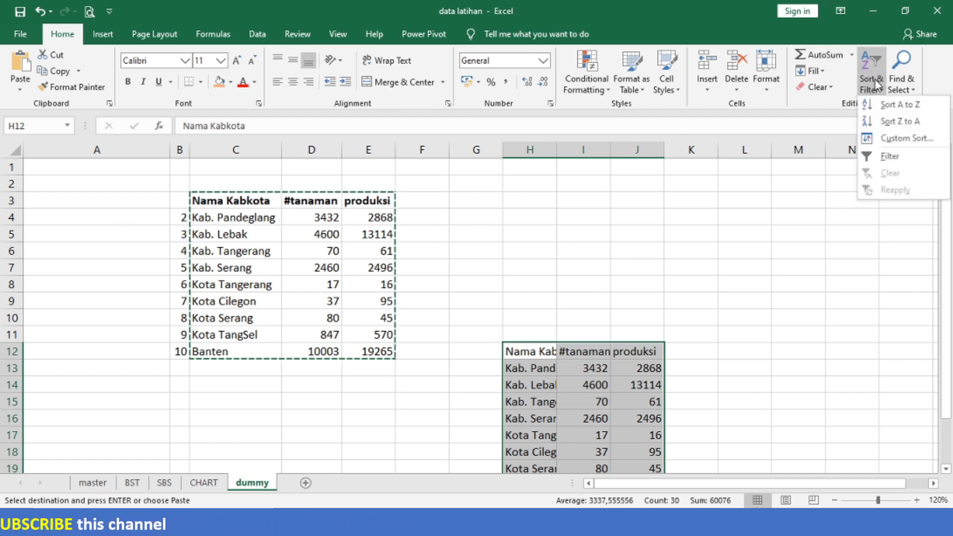
left_click(885, 139)
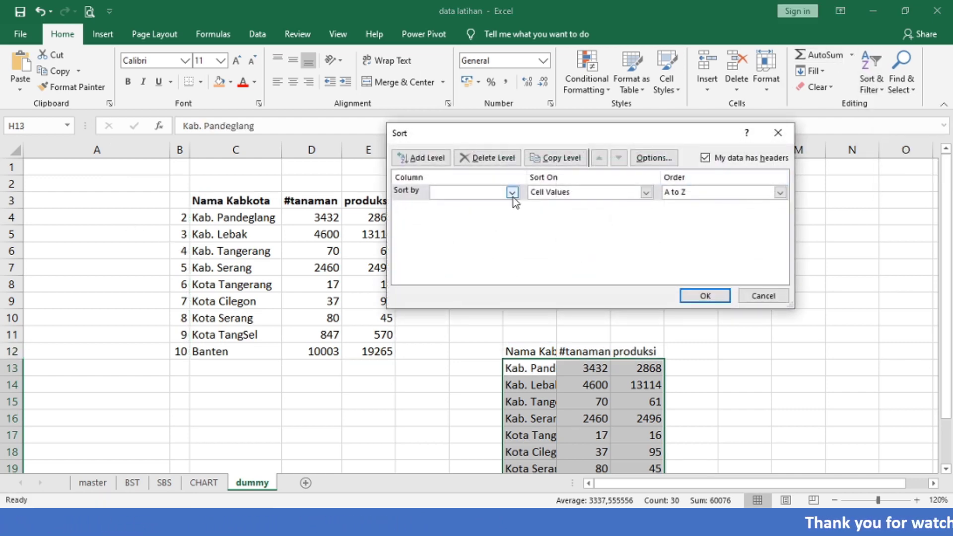
left_click(499, 224)
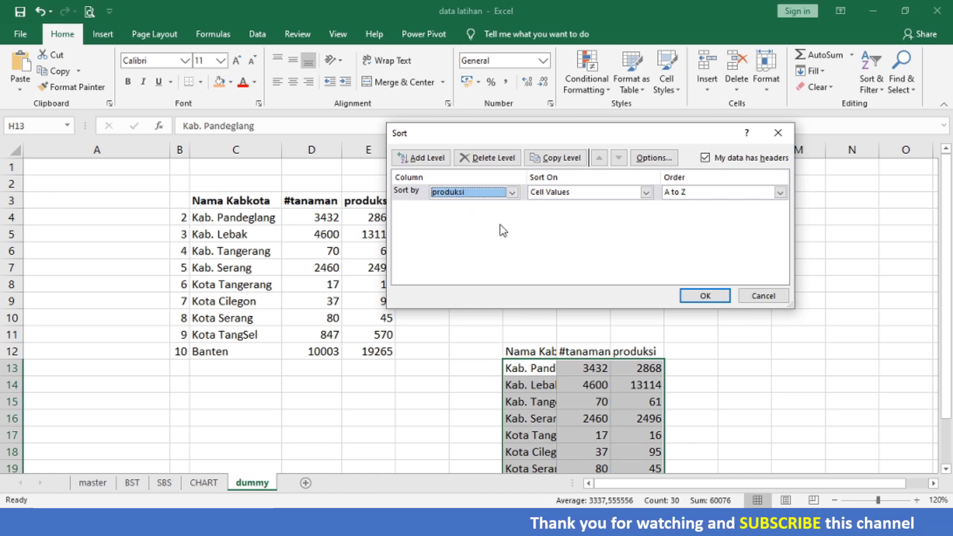
left_click(780, 193)
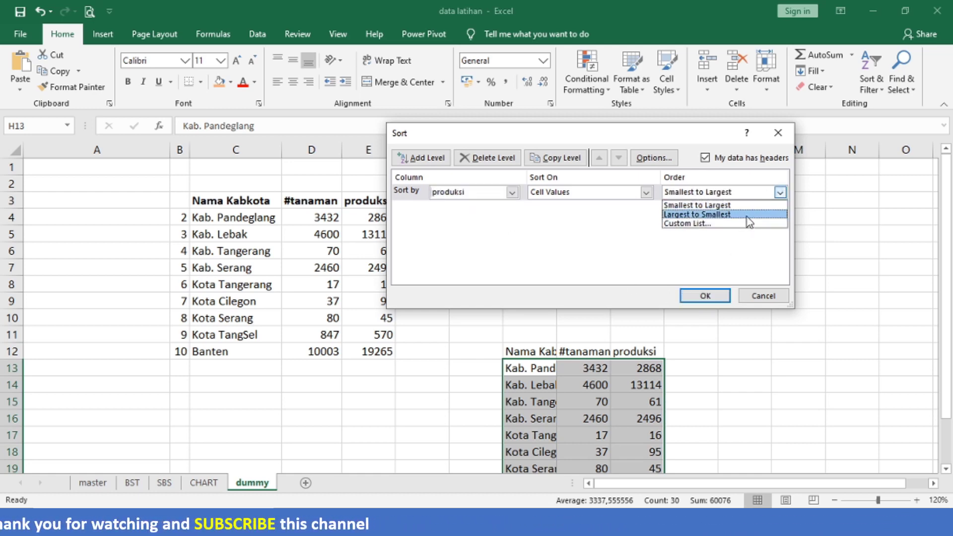
left_click(749, 219)
left_click(706, 296)
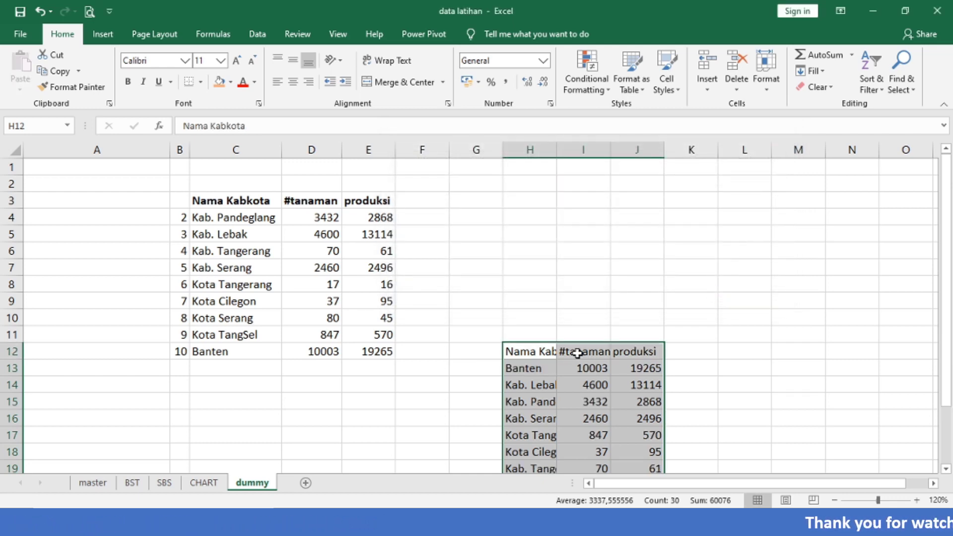
Review the order of the produksi values in the sorted copy of the table.
left_click(617, 364)
key("Down")
key("Down")
key("Down")
key("Down")
key("Down")
key("Down")
key("Down")
key("Down")
key("Down")
key("Down")
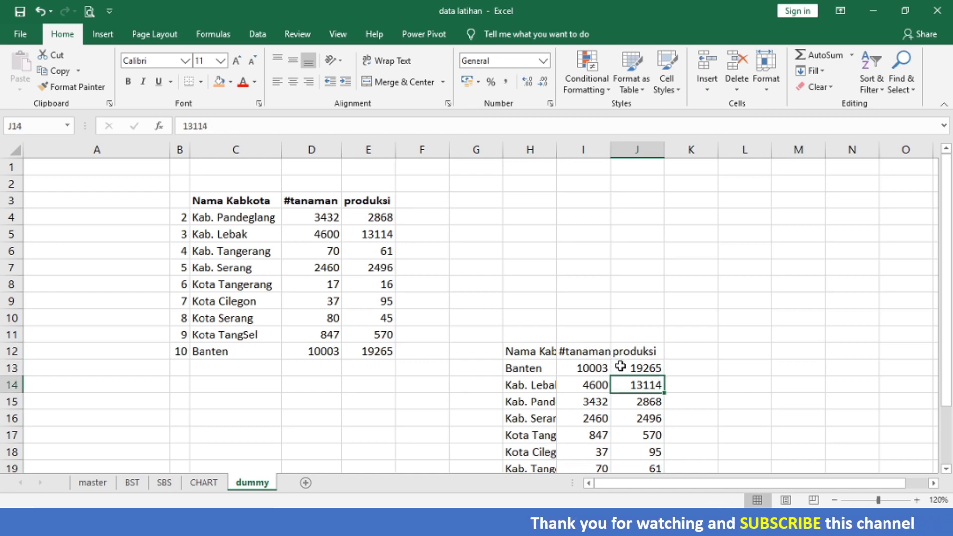
key("Up")
key("Up")
key("Up")
key("Up")
key("Up")
key("Up")
key("Up")
key("Up")
key("Up")
key("Up")
key("Up")
key("Up")
key("Up")
key("Up")
key("Up")
key("Up")
key("Up")
key("Up")
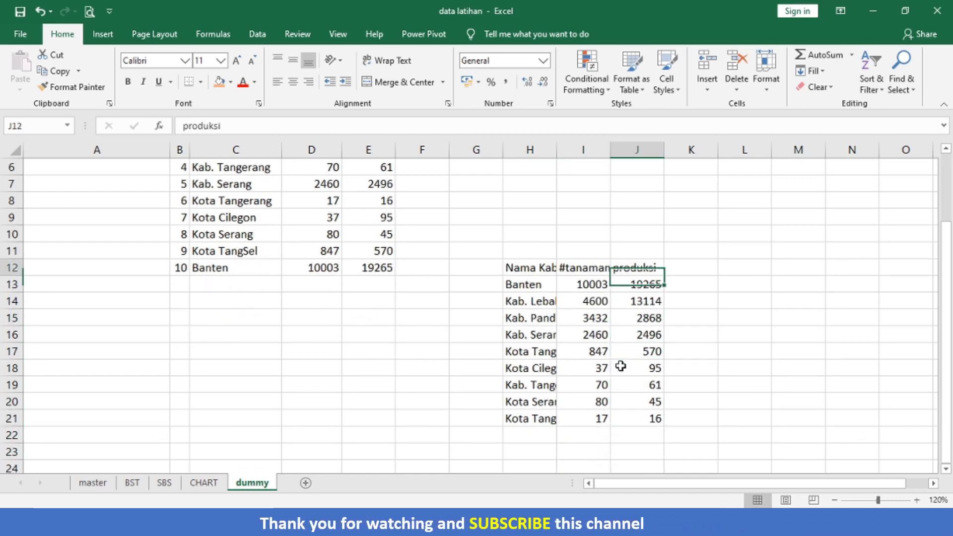
key("Up")
key("Up")
key("Up")
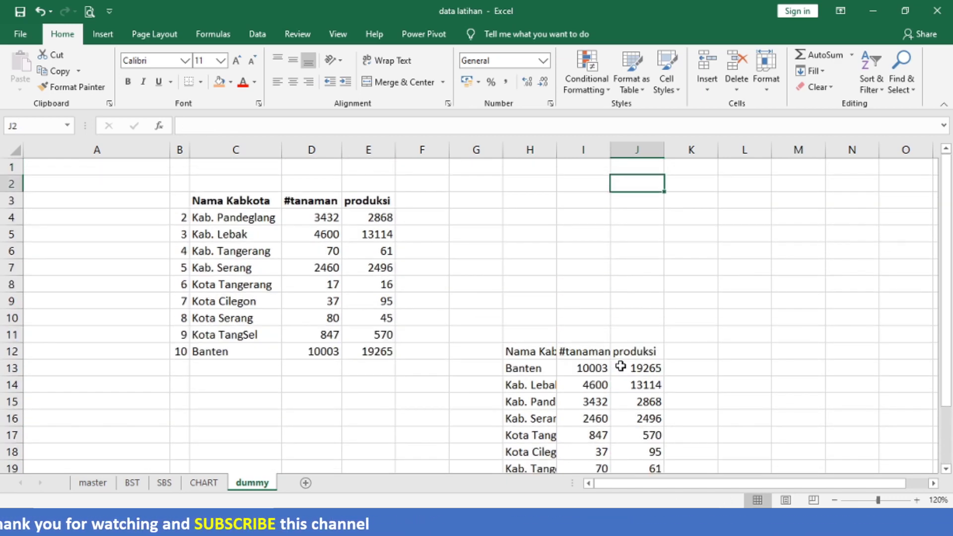
Clear the contents of the sorted table copy in H12:J21.
key("Down")
key("Down")
key("Down")
key("Down")
key("Down")
key("Down")
key("Down")
key("Down")
key("Down")
key("Down")
key("Left")
key("Left")
key("shift+Right")
key("shift+Right")
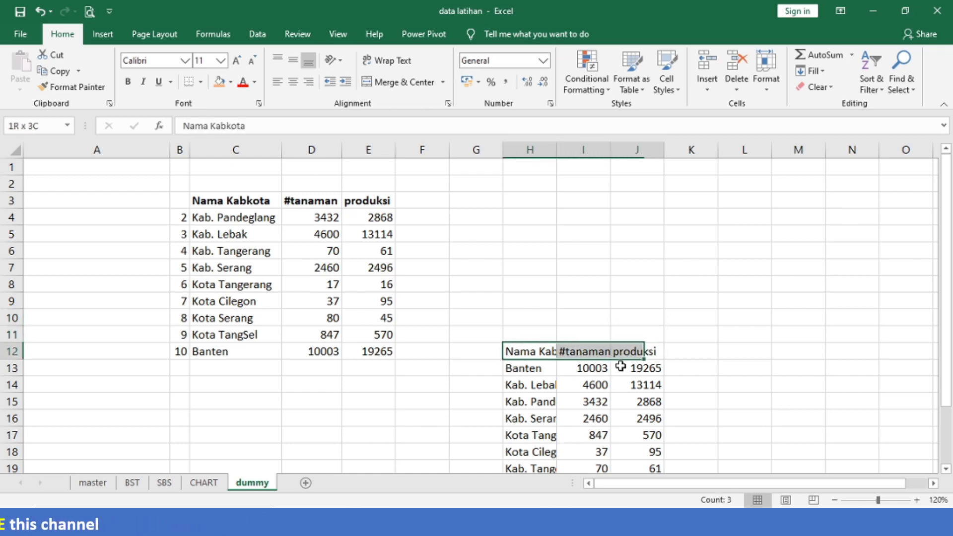
key("shift+Down")
key("shift+Down")
key("shift+Down")
key("shift+Down")
key("shift+Down")
key("shift+Down")
key("shift+Down")
key("shift+Down")
key("Delete")
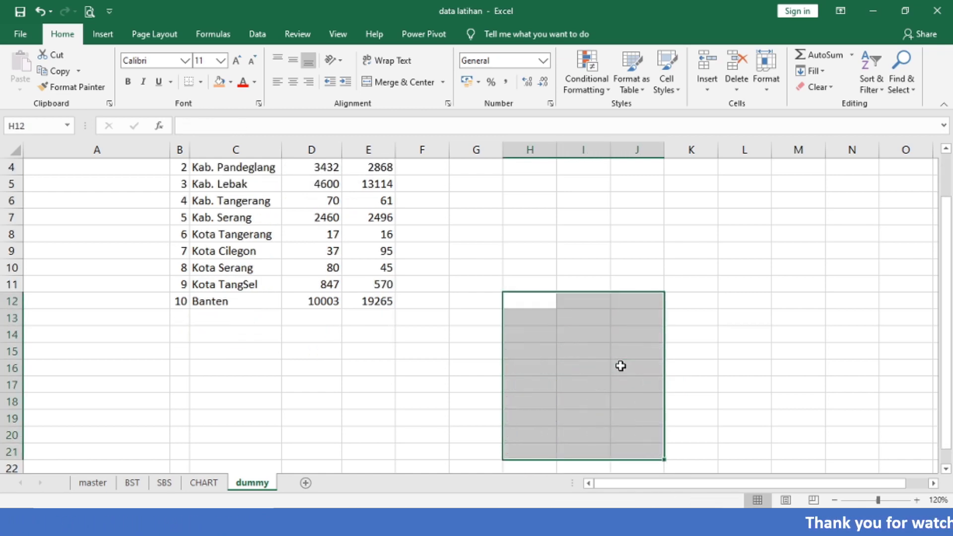
key("Up")
key("Up")
key("Up")
key("Up")
key("Up")
key("Up")
key("Up")
key("Up")
key("Up")
key("Up")
key("Up")
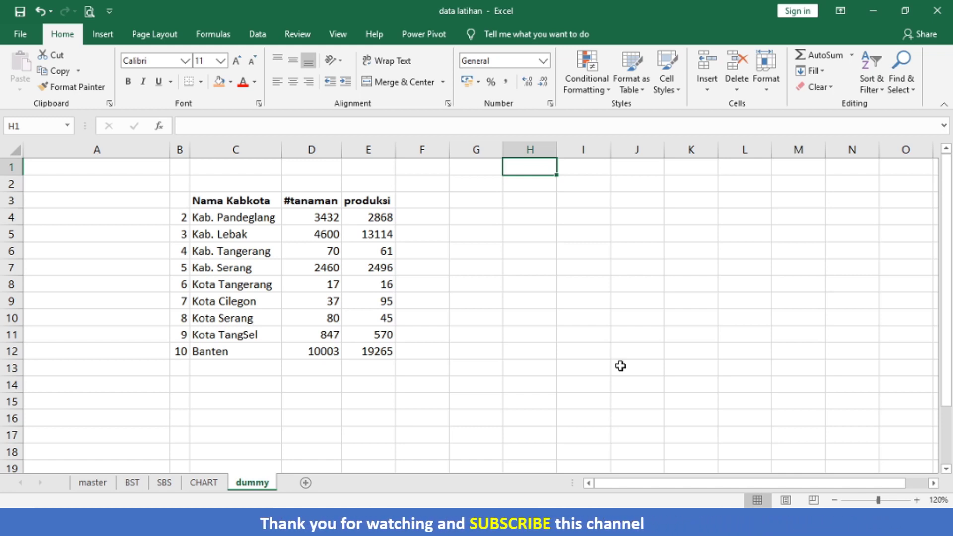
Delete the empty row 1 above the Nama Kabkota table.
left_click(14, 167)
right_click(14, 167)
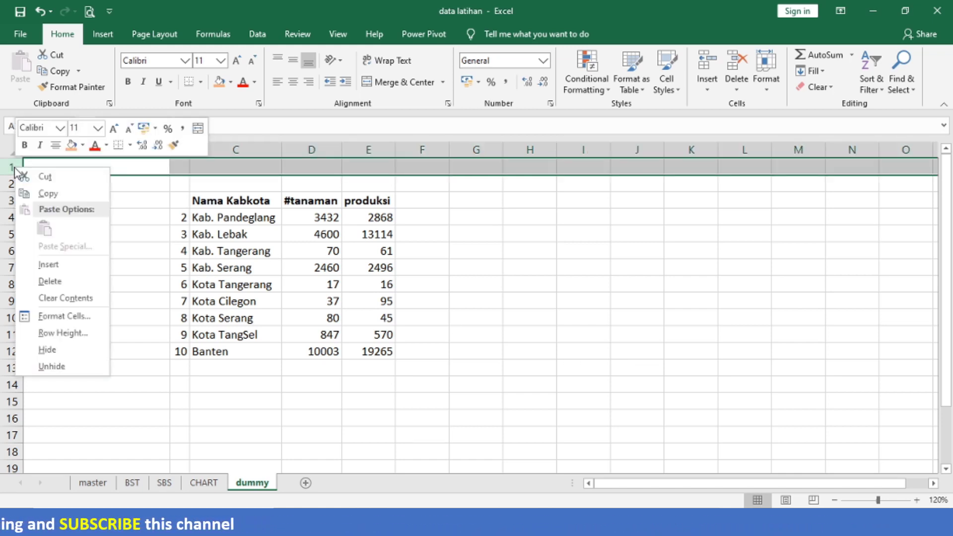
left_click(49, 282)
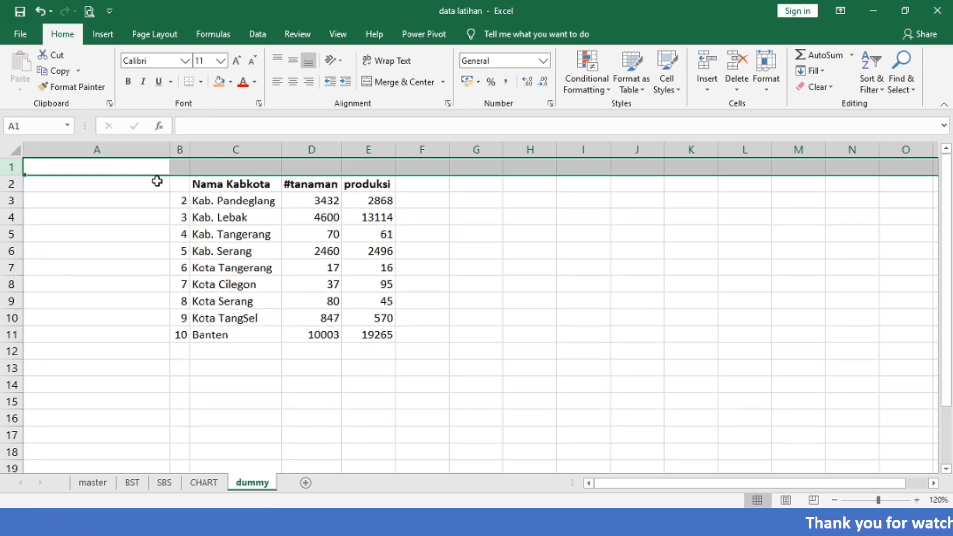
Enter the header Rank in G2 with the numbers 1 to 8 below it, and auto-fit column G.
left_click(447, 186)
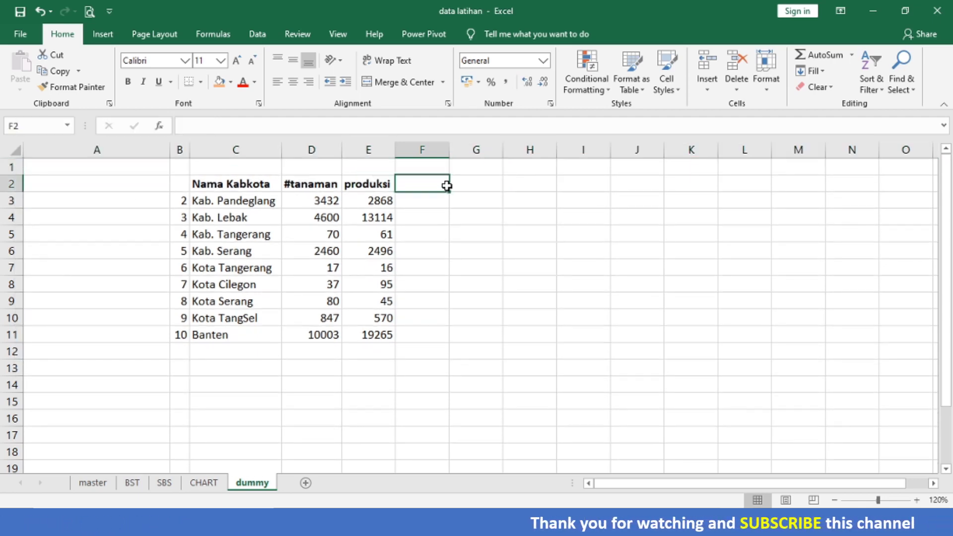
left_click(450, 186)
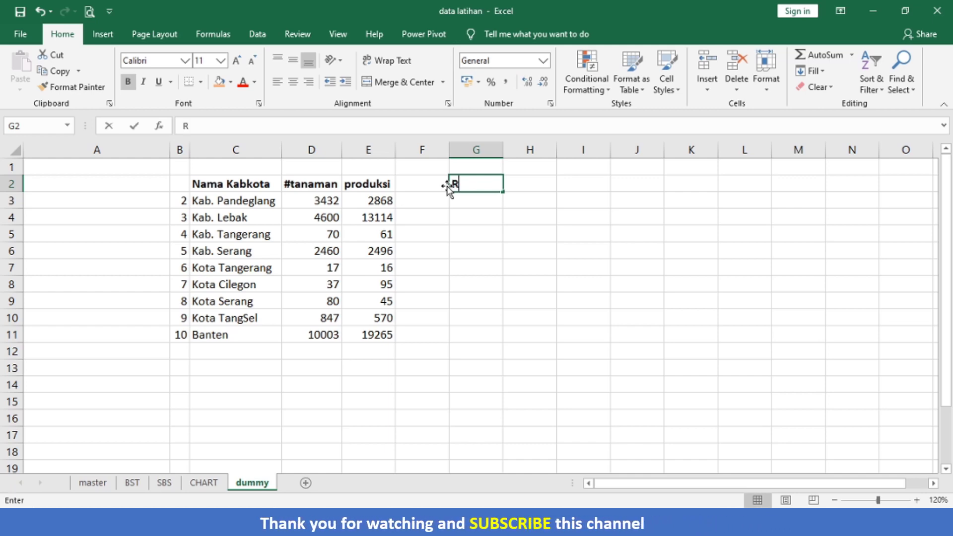
type("Rank")
key("Return")
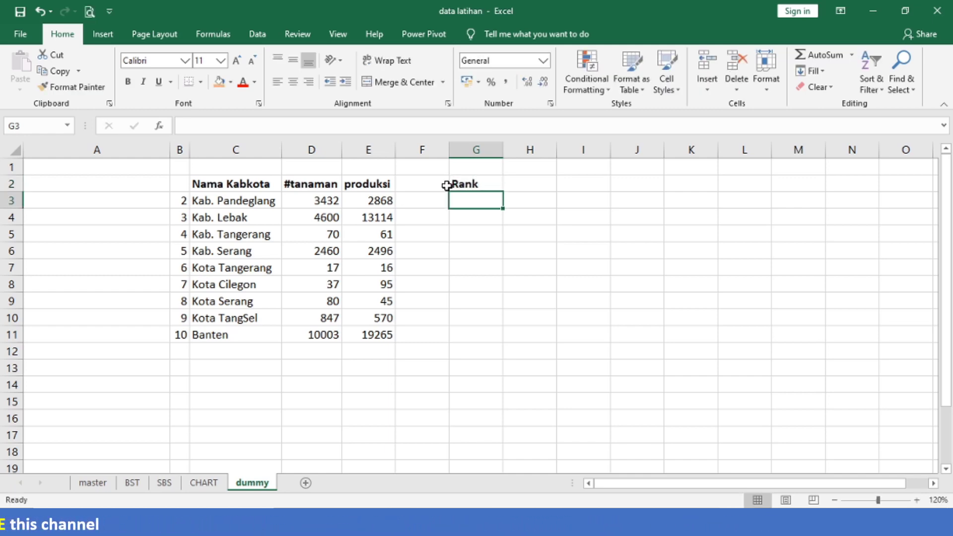
type("1")
key("Return")
type("2")
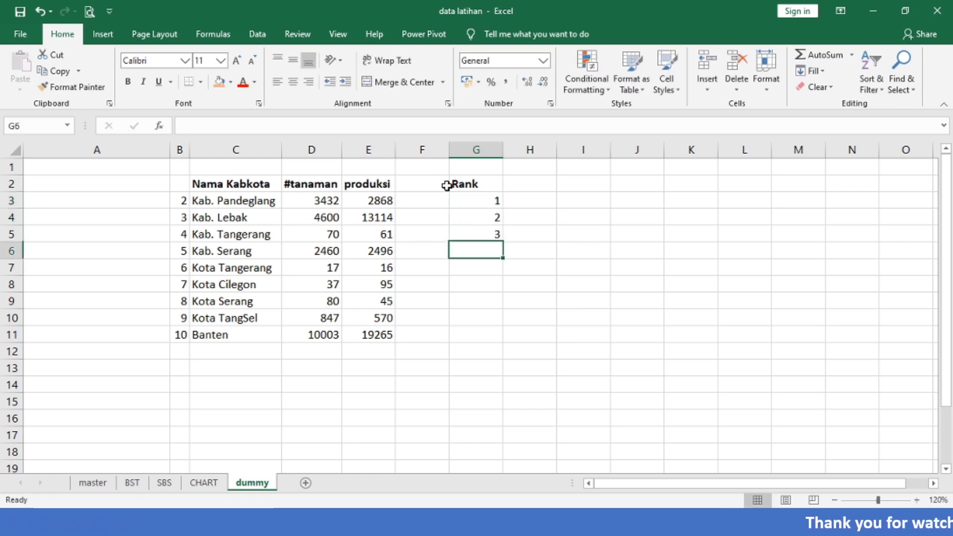
type(" 3 4 5 6 7 8")
key("Return")
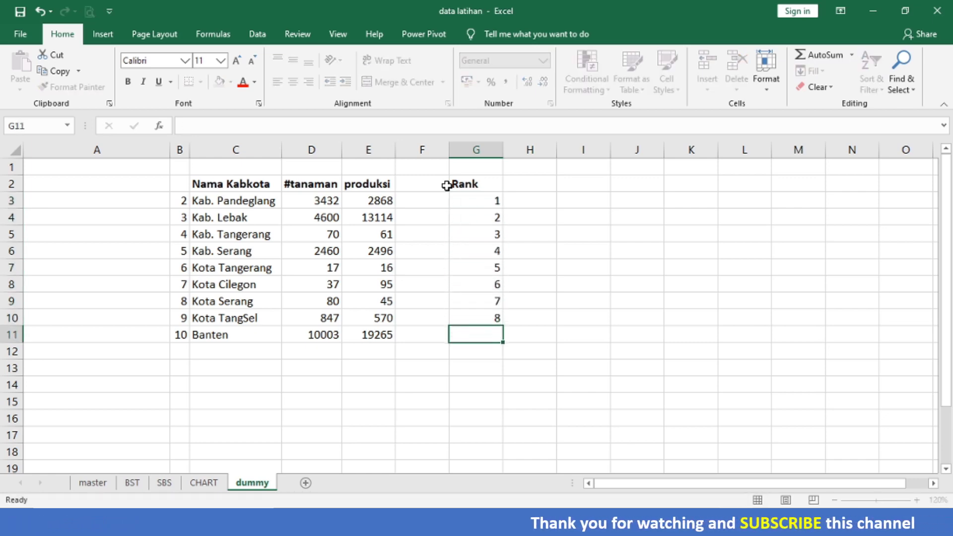
key("Up")
double_click(503, 150)
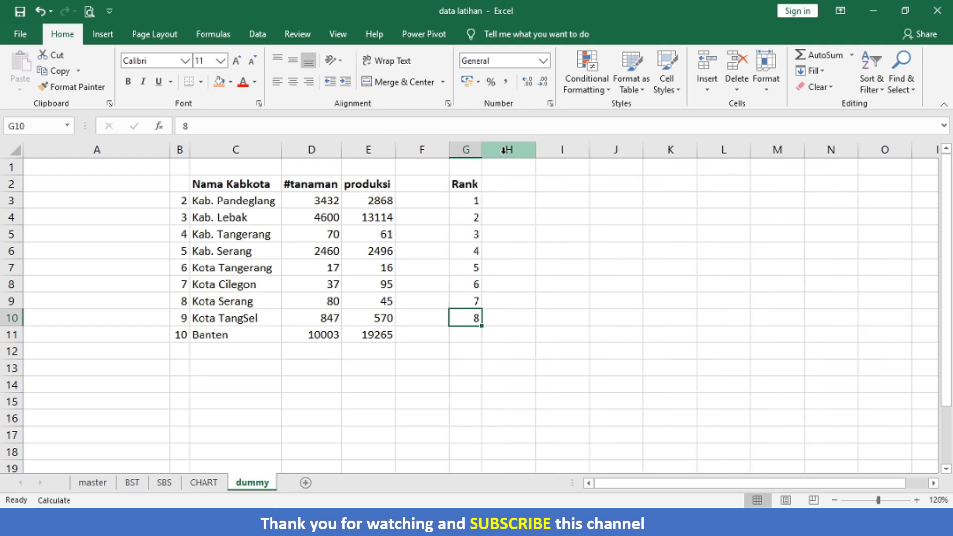
Copy the Nama Kabkota, #tanaman and produksi headers from C2:E2 to H2:J2.
left_click(270, 183)
key("ctrl+shift+Right")
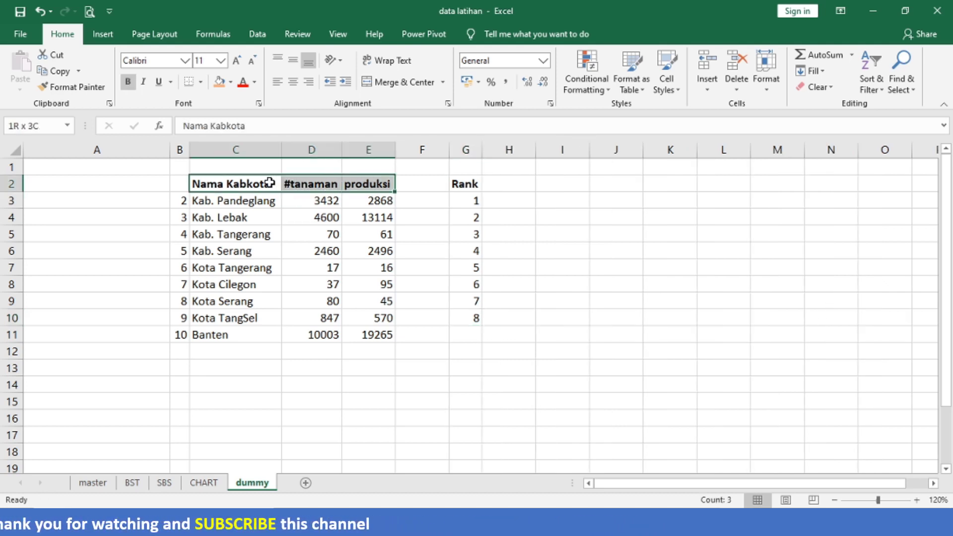
key("ctrl+c")
key("Right")
key("Right")
key("Right")
key("Right")
key("Right")
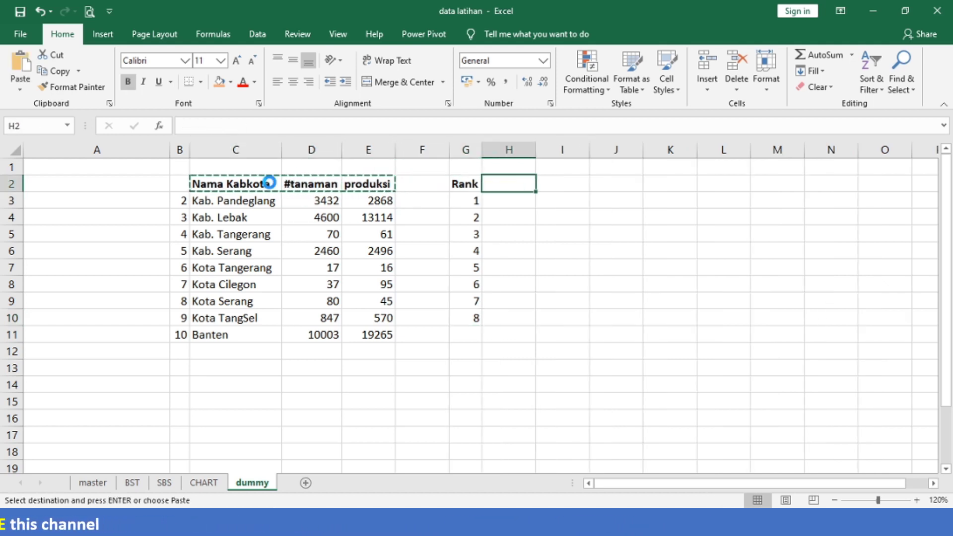
key("Return")
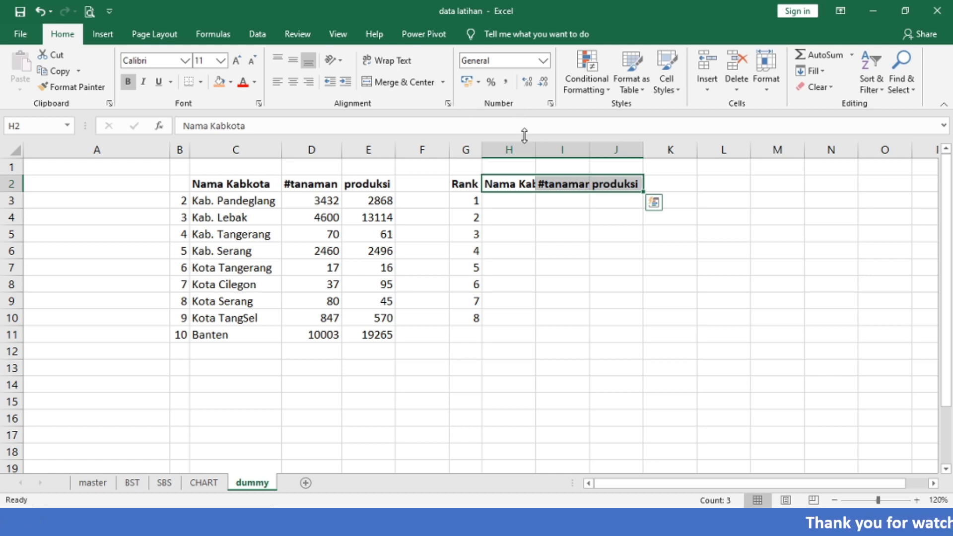
Auto-fit the widths of columns H, I and J to their headers.
double_click(536, 148)
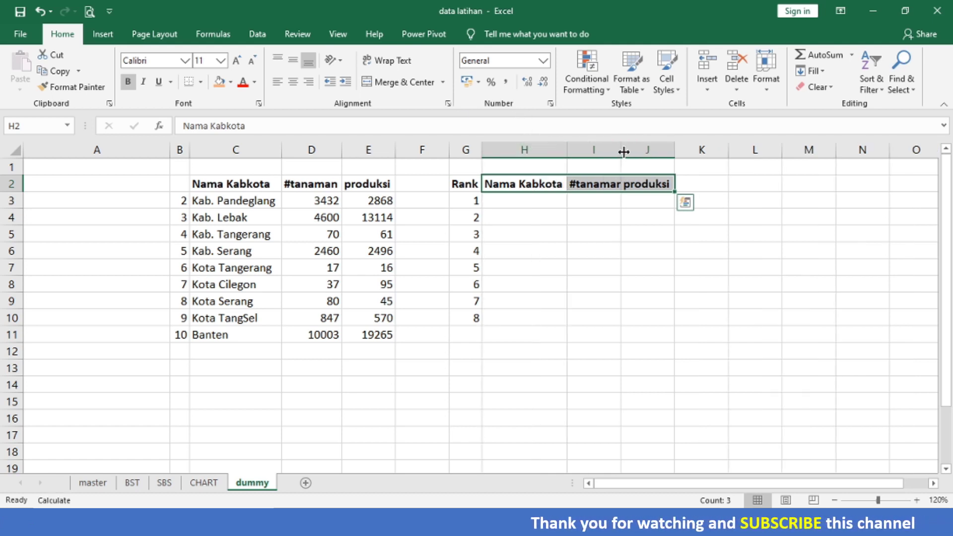
double_click(621, 148)
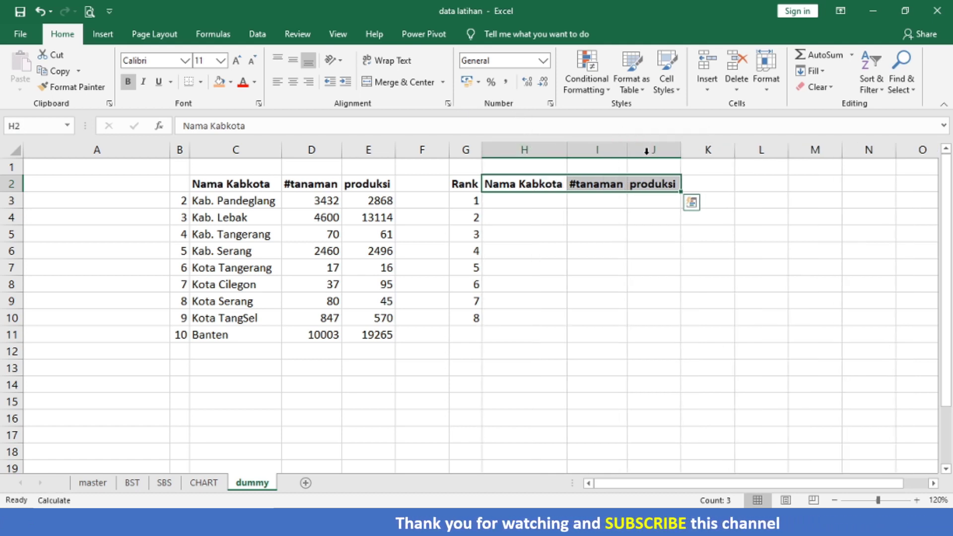
double_click(680, 149)
left_click(696, 183)
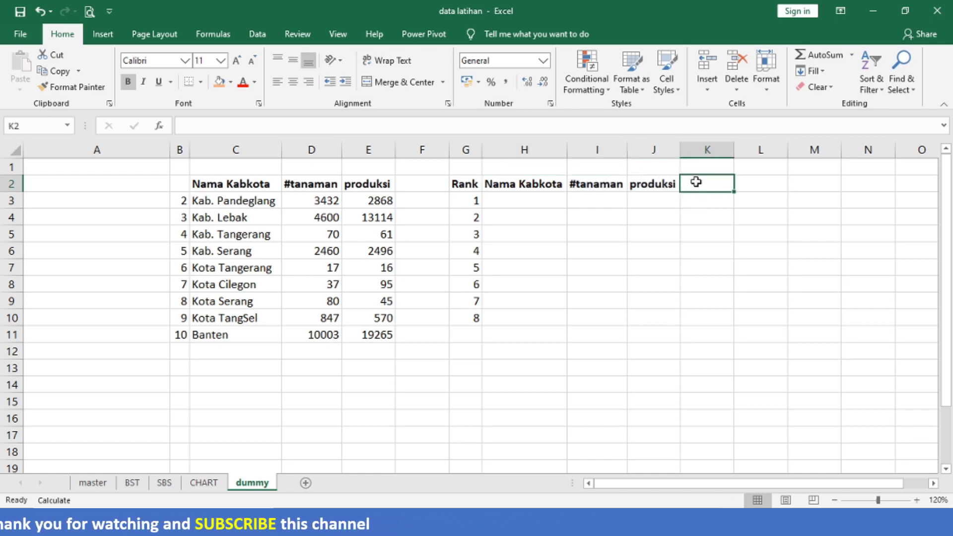
Examine the original table's produksi values, the index numbers in column B and the empty column A beside them.
key("Left")
key("Left")
key("Left")
key("Left")
key("Left")
key("Left")
key("Left")
key("Left")
key("Left")
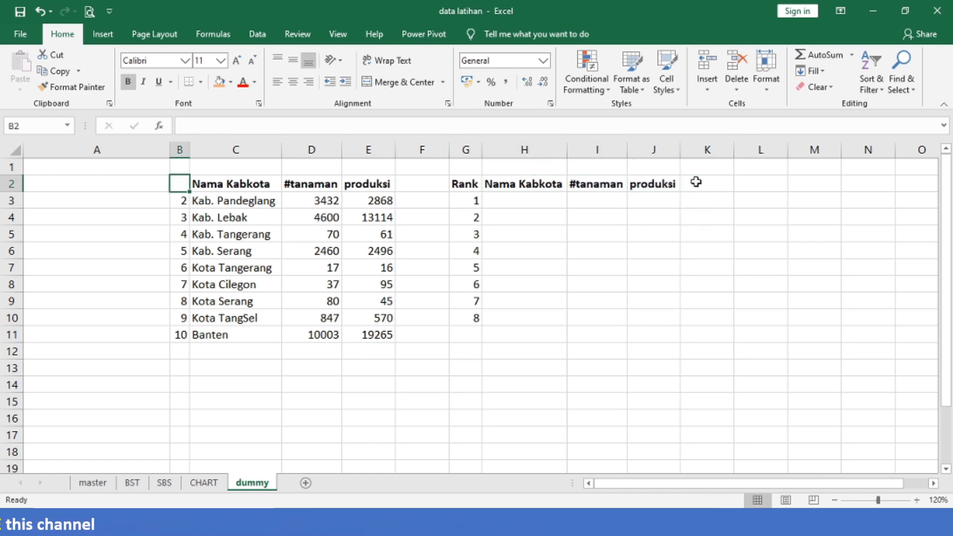
key("Left")
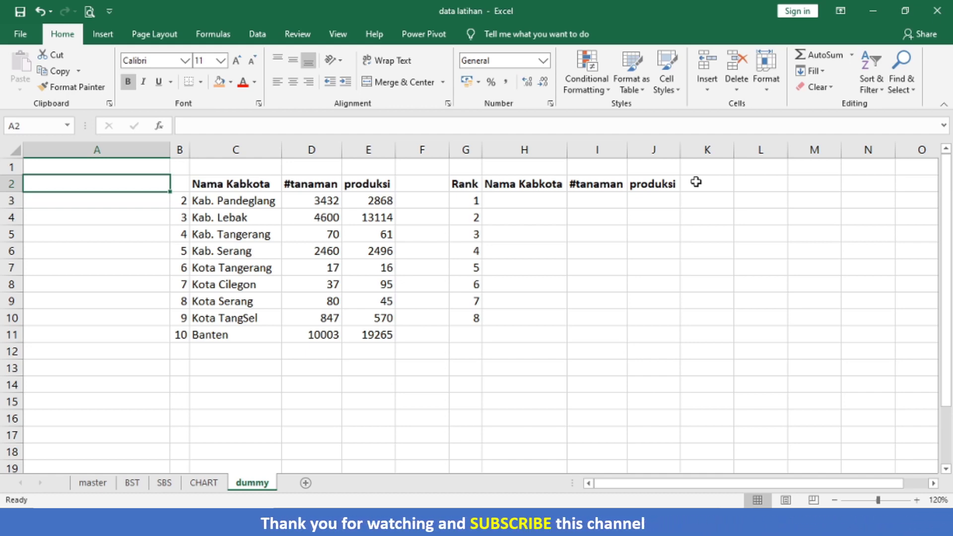
key("Right")
key("Right")
key("Right")
key("Right")
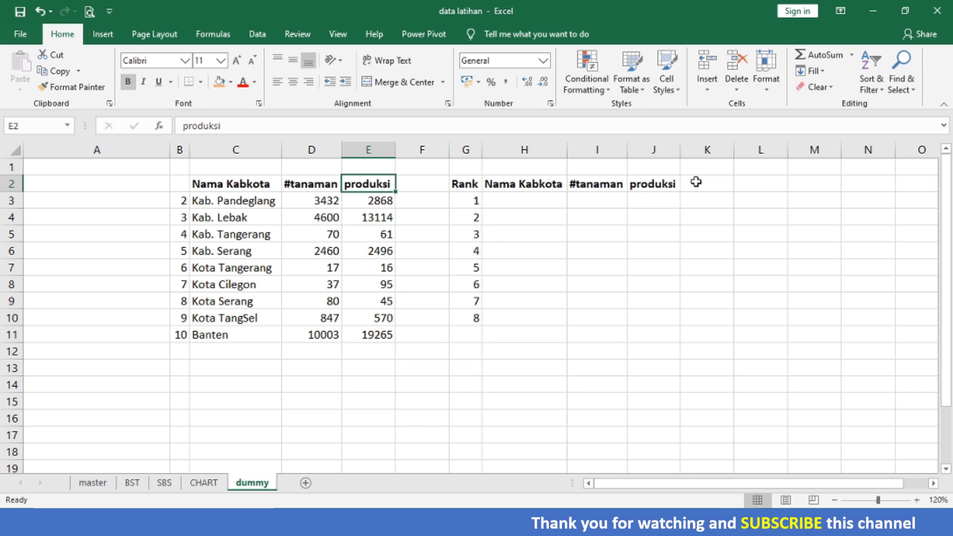
key("Down")
key("Down")
key("Down")
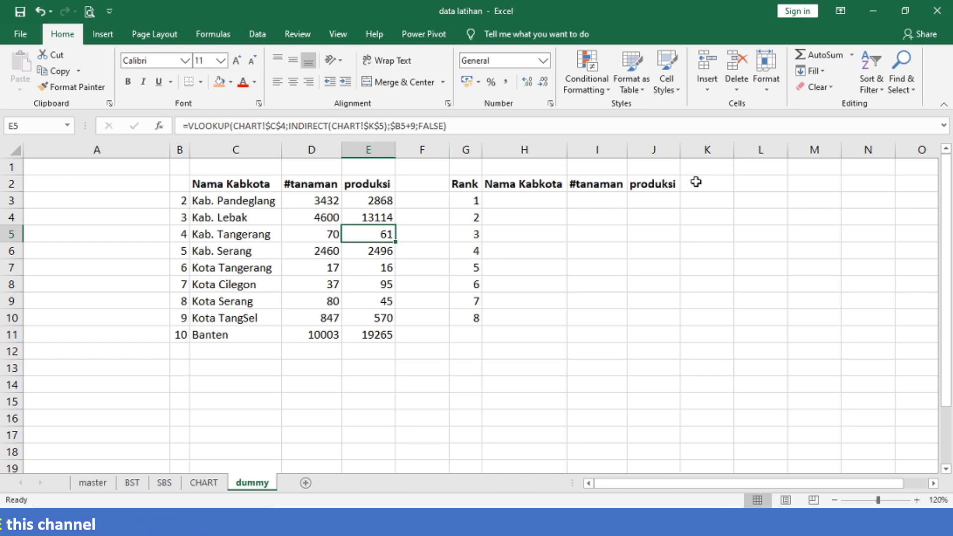
key("ctrl+Up")
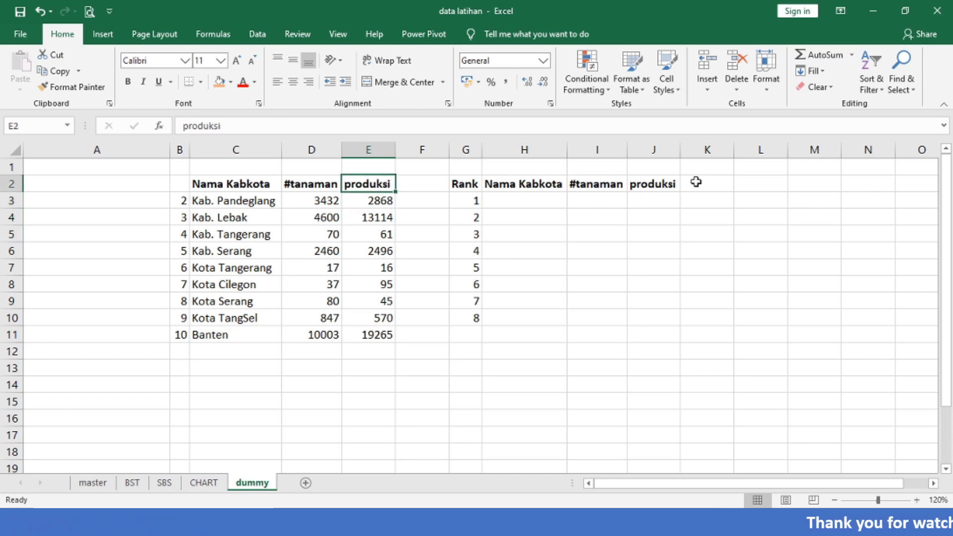
key("ctrl+Left")
key("ctrl+Left")
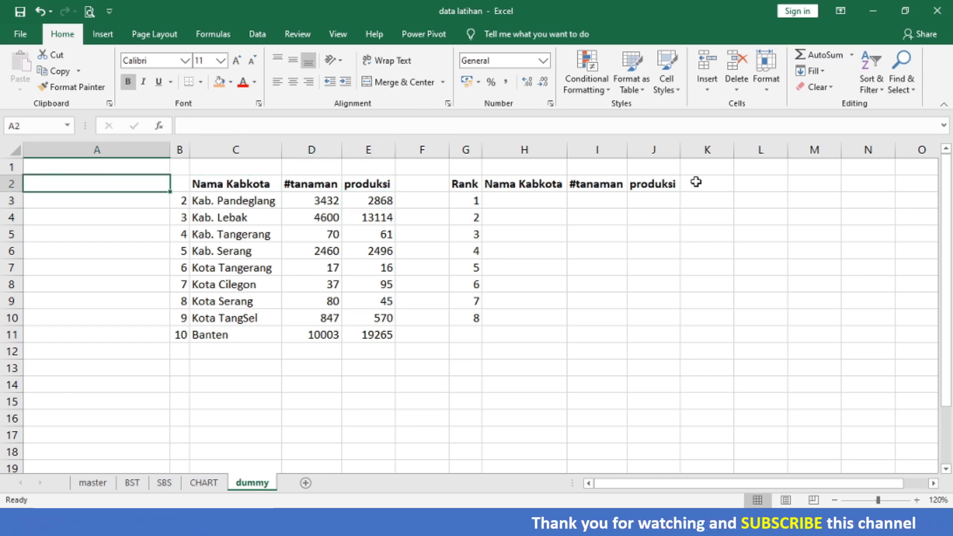
key("Right")
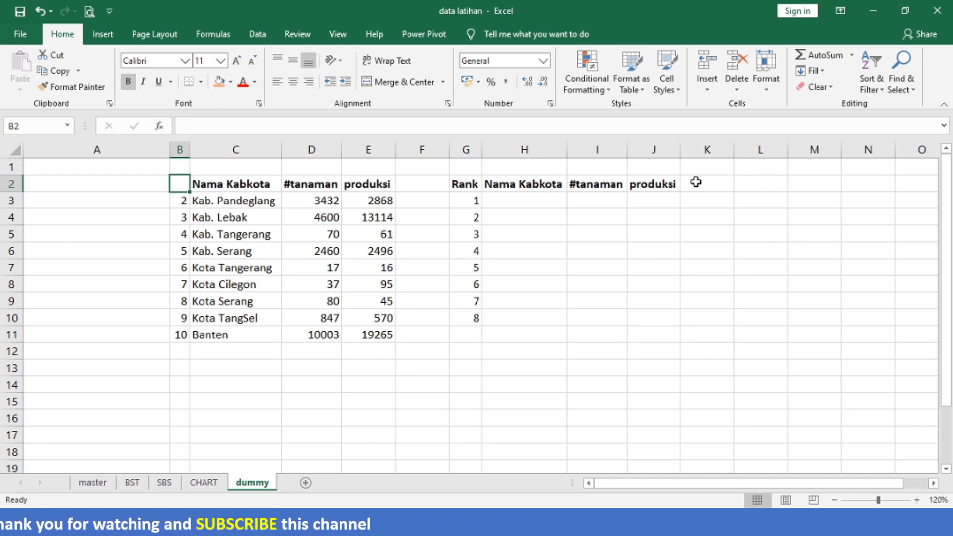
key("Left")
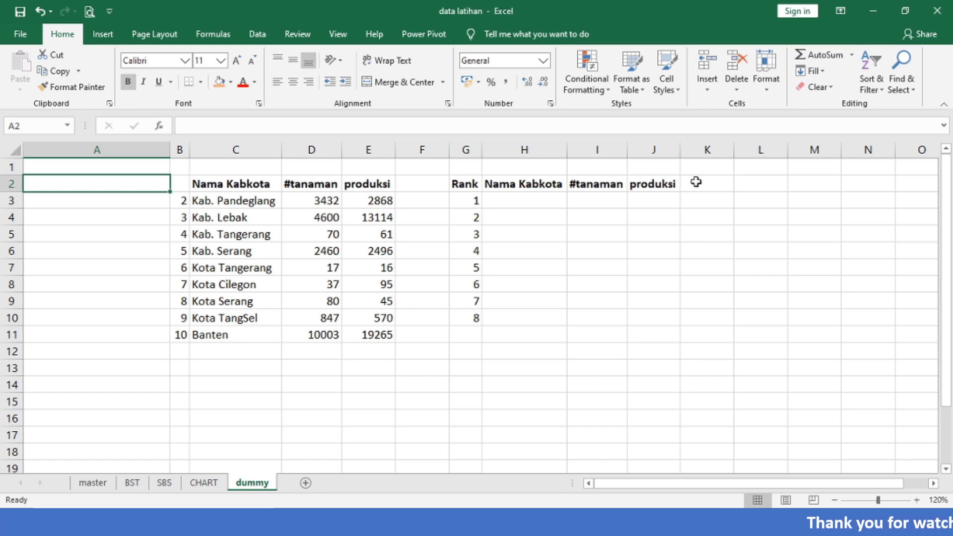
key("Right")
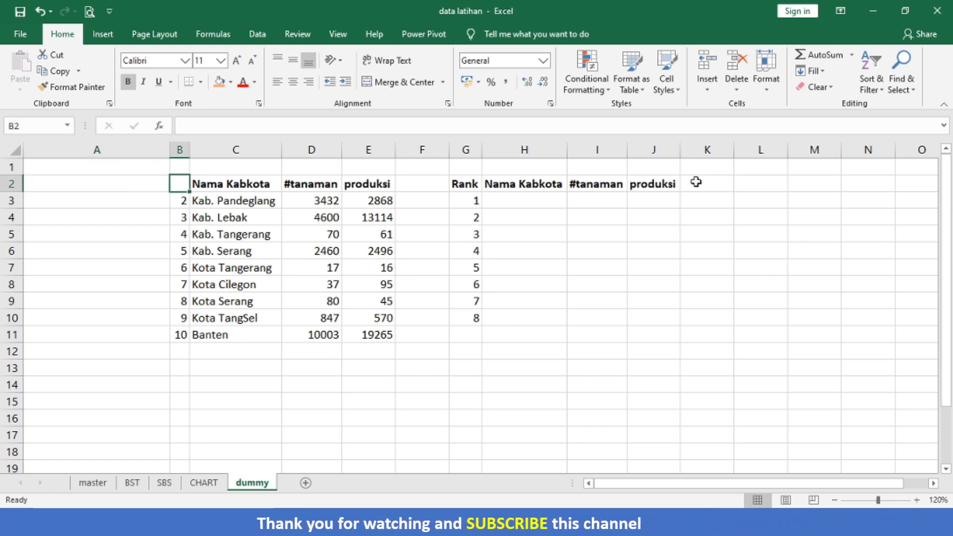
key("Down")
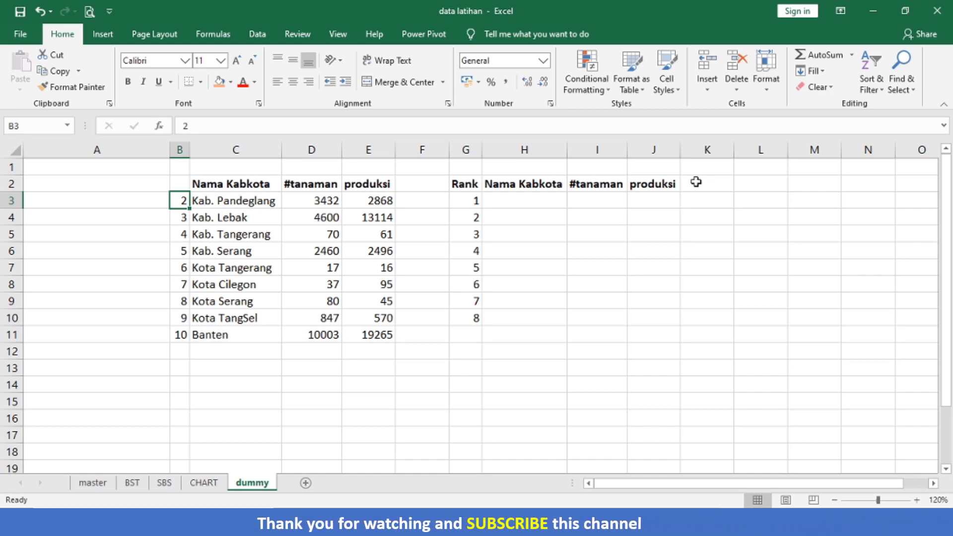
key("Left")
key("Right")
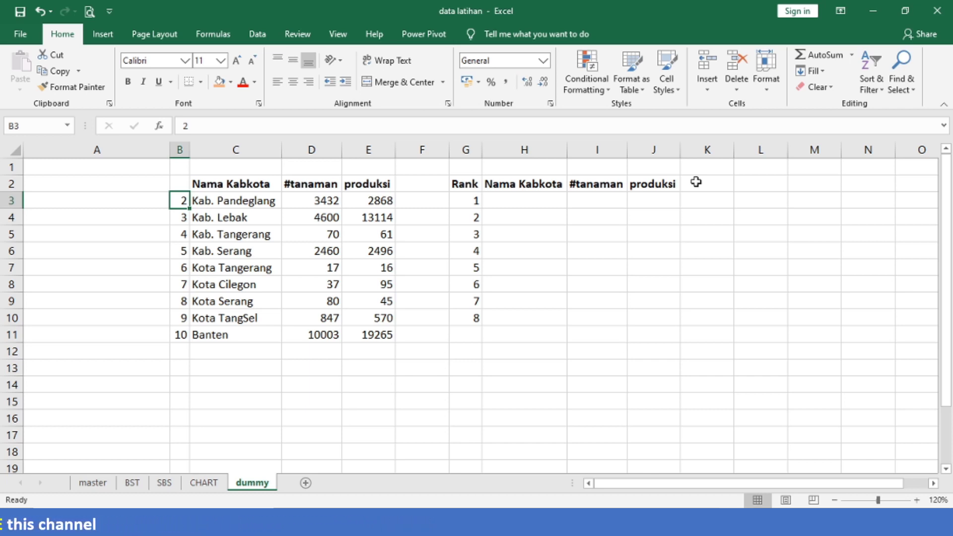
Enter the header dummy in A2.
key("Left")
key("Up")
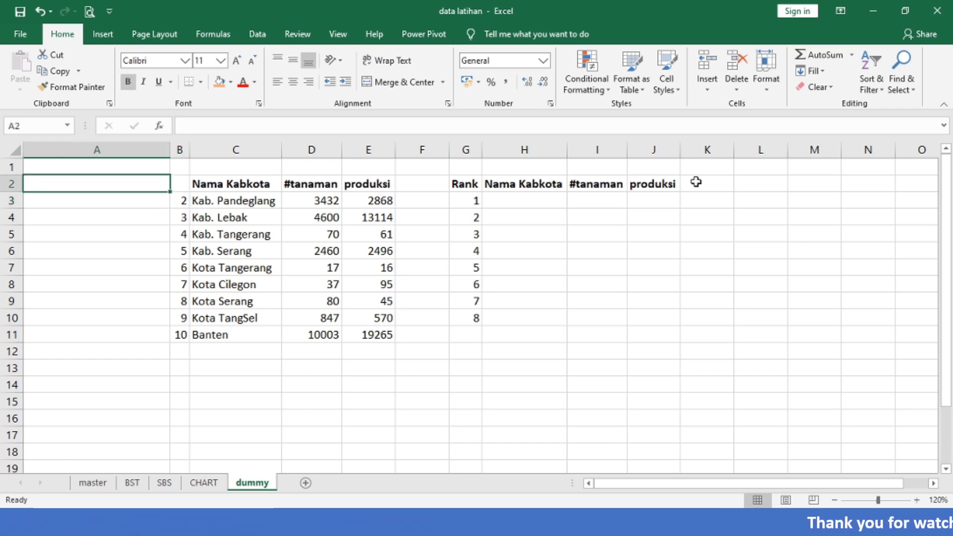
type("dummy")
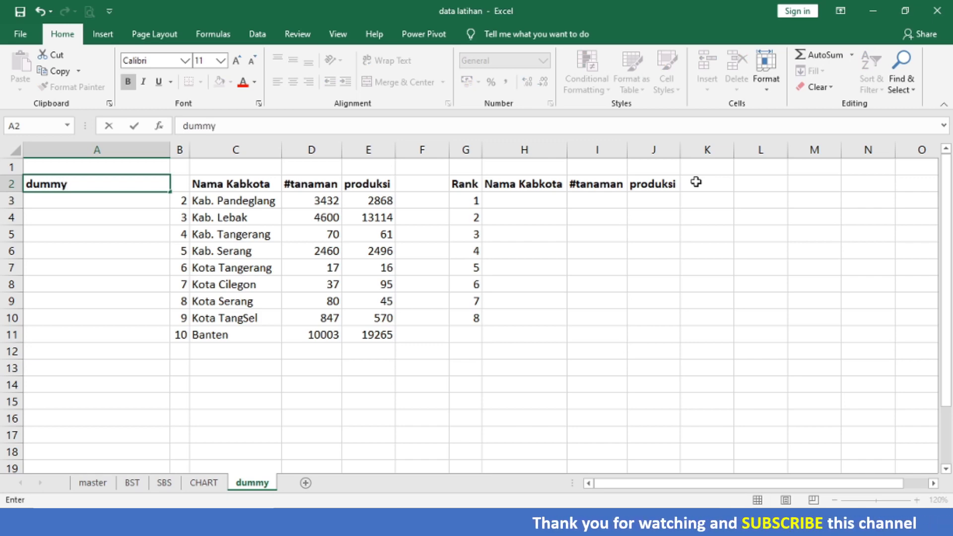
key("Return")
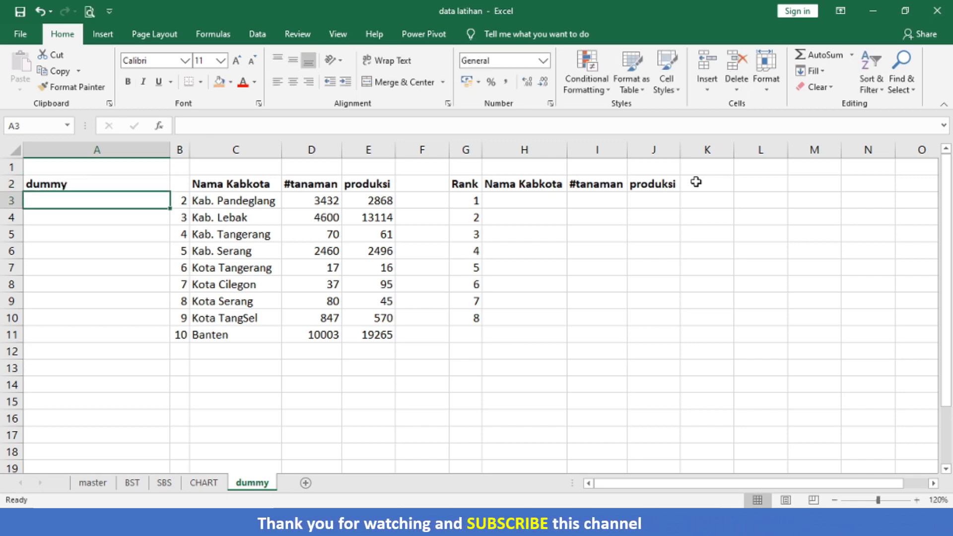
Enter the formula =E3&B3 in A3 to join the produksi value with its index number.
type("=")
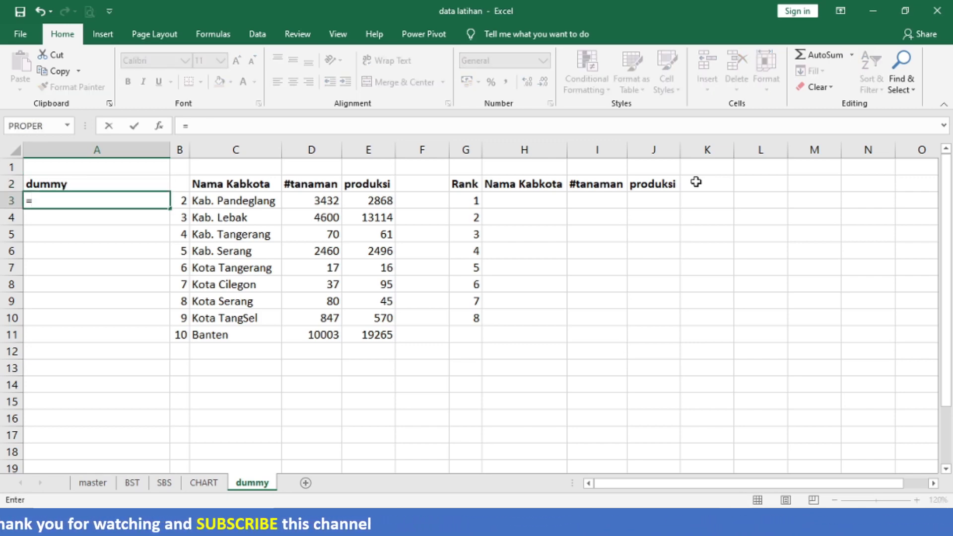
key("Right")
key("Right")
key("Right")
key("Right")
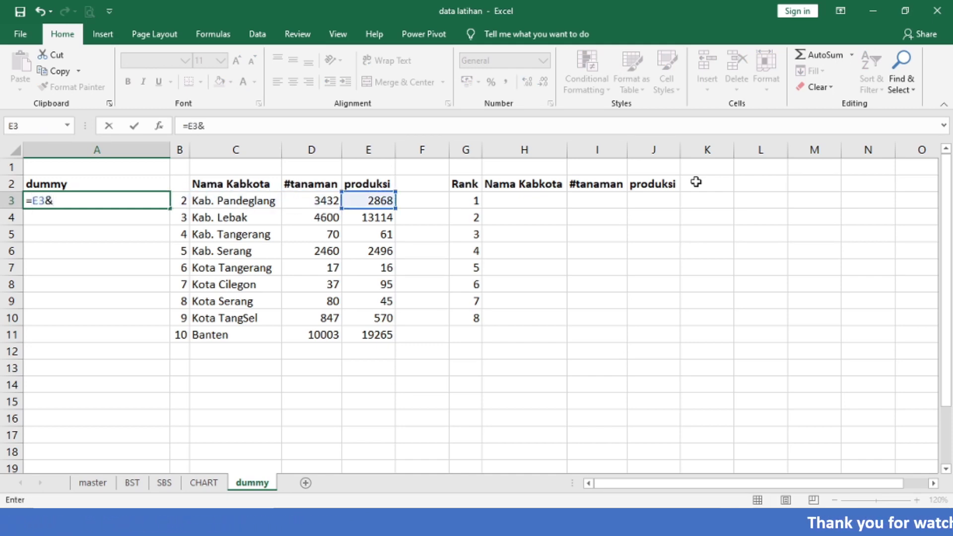
type("&")
key("Right")
key("Return")
key("Up")
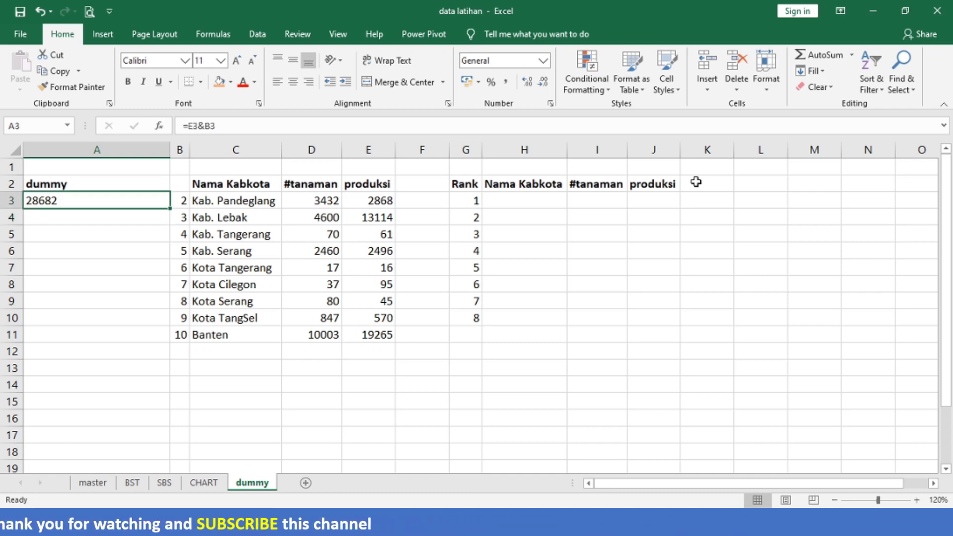
key("Right")
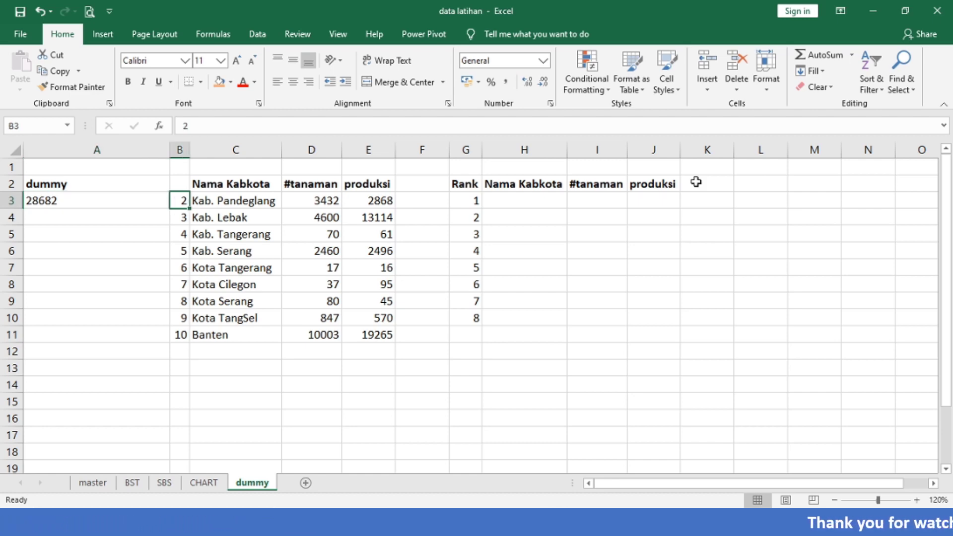
Examine the values and formulas of row 3 in the original table, from the index number across to produksi.
key("Right")
key("Right")
key("Right")
key("Left")
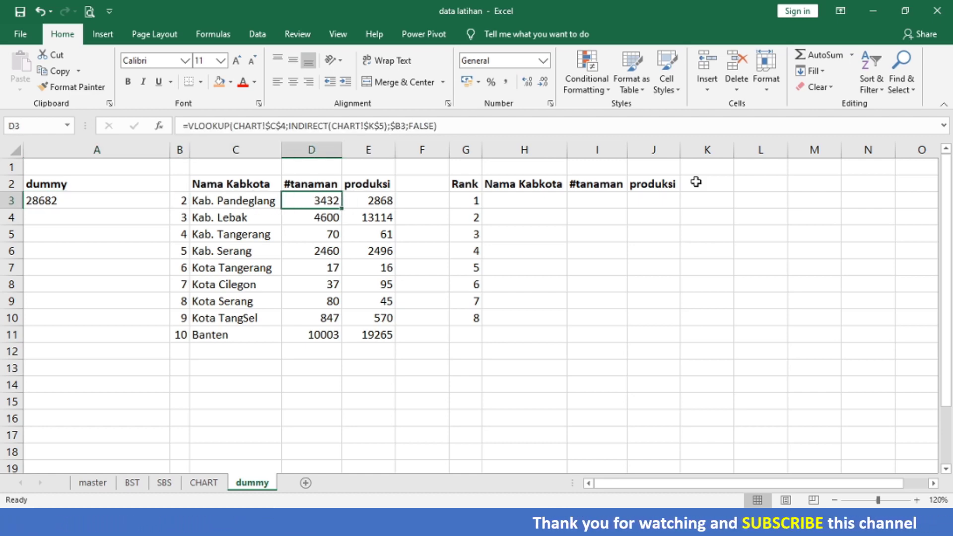
key("Right")
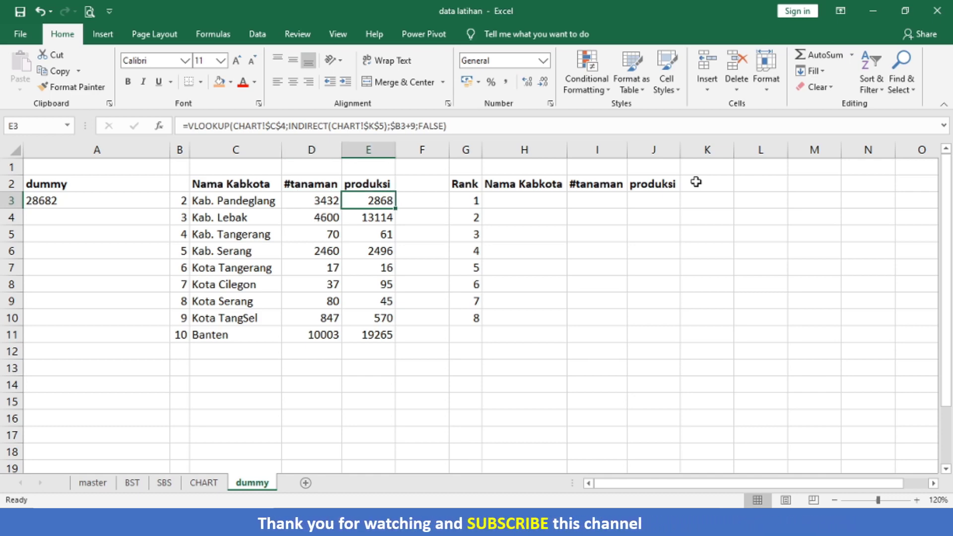
key("Left")
key("Left")
key("Left")
key("Left")
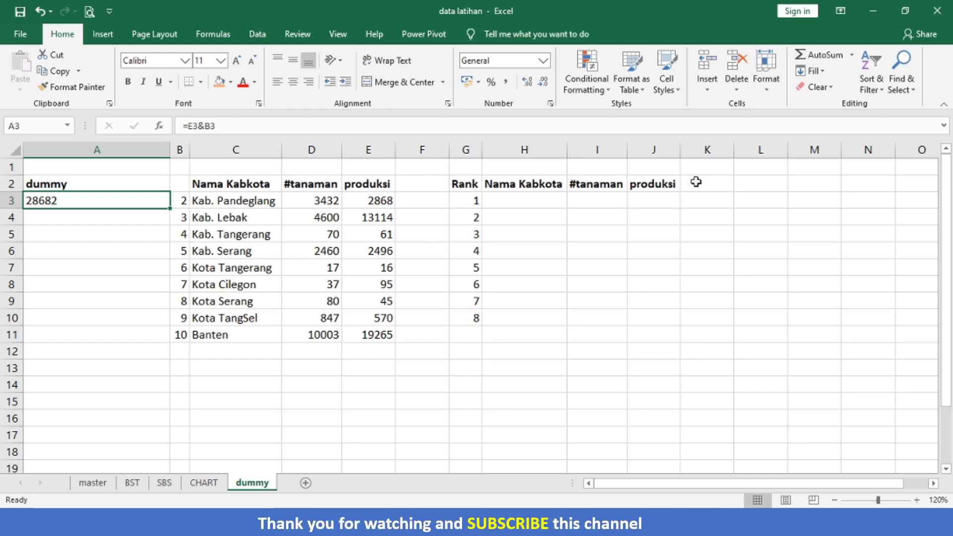
Change the A3 formula to =NUMBERVALUE(E3&B3) and fill it down through A11.
key("F2")
key("Home")
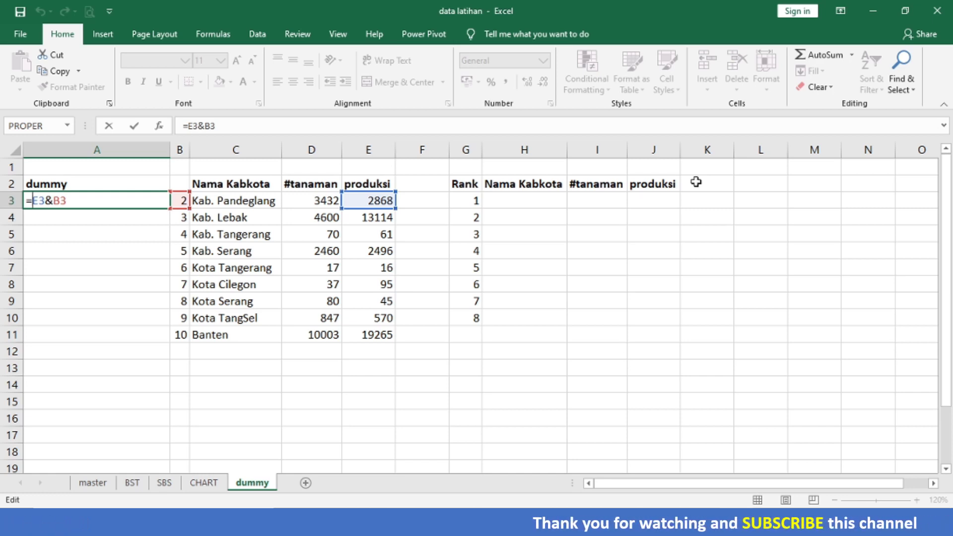
type("number")
type("value(")
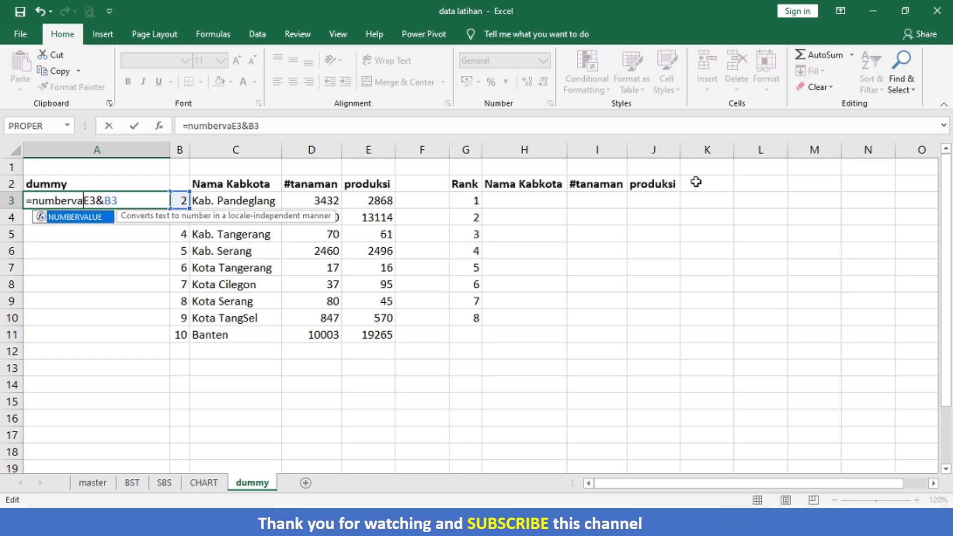
key("End")
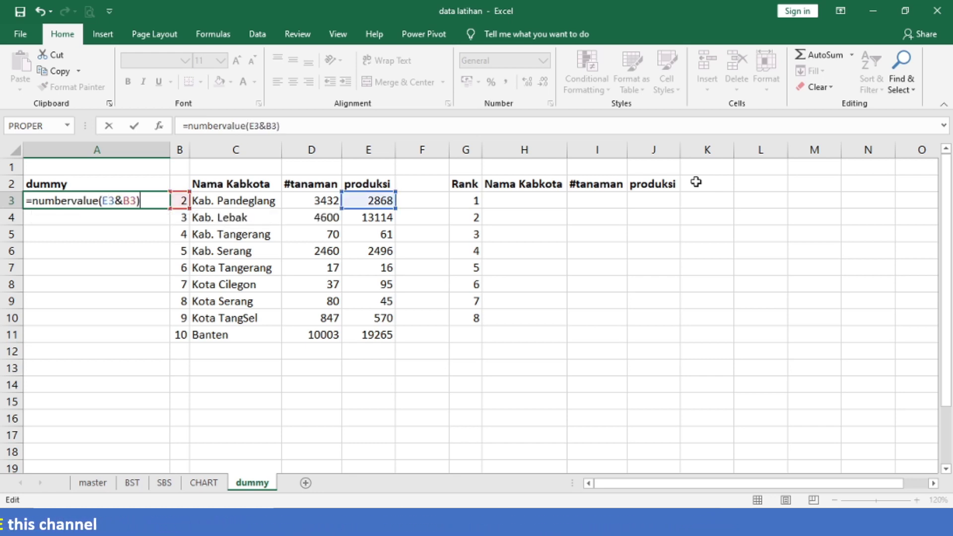
key("Return")
key("Up")
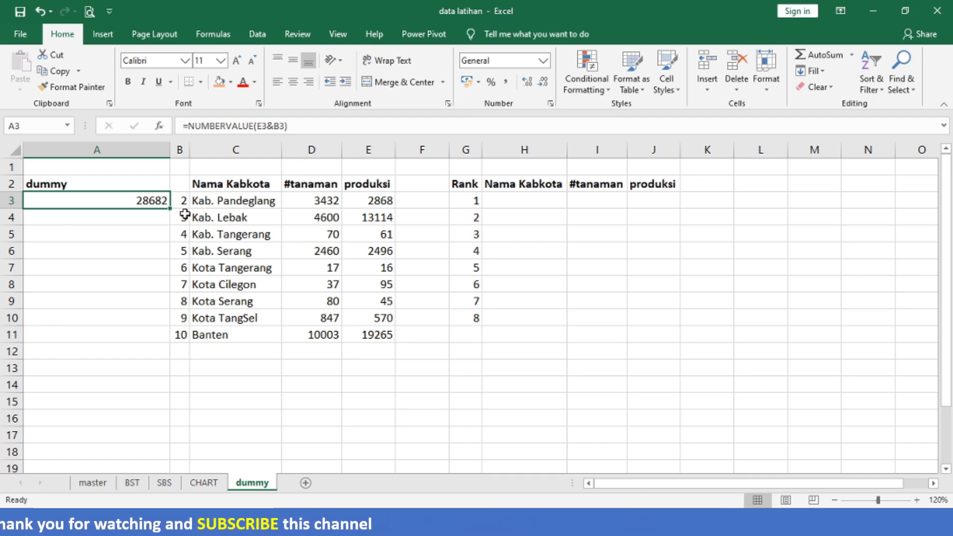
double_click(170, 208)
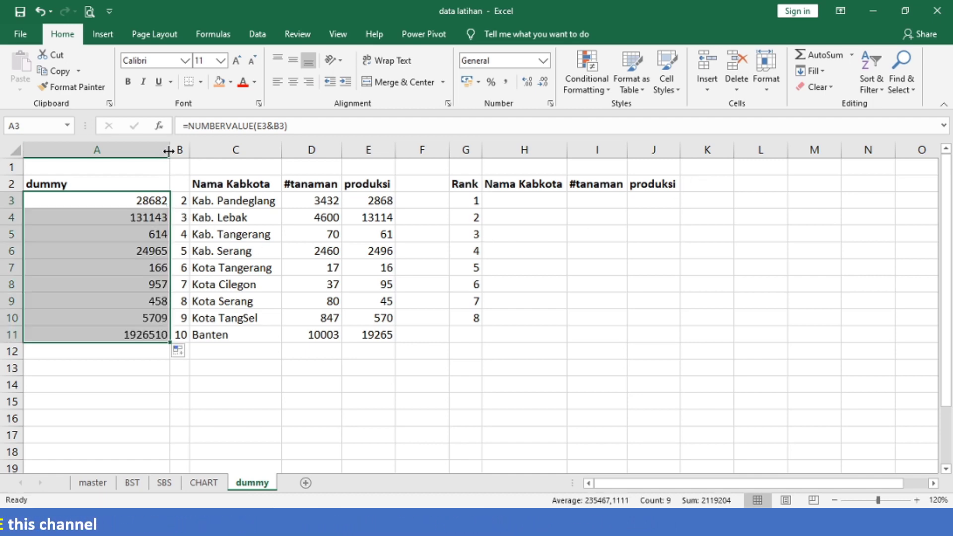
Auto-fit the width of column A and clear the dummy value of the Banten row in A11.
double_click(169, 150)
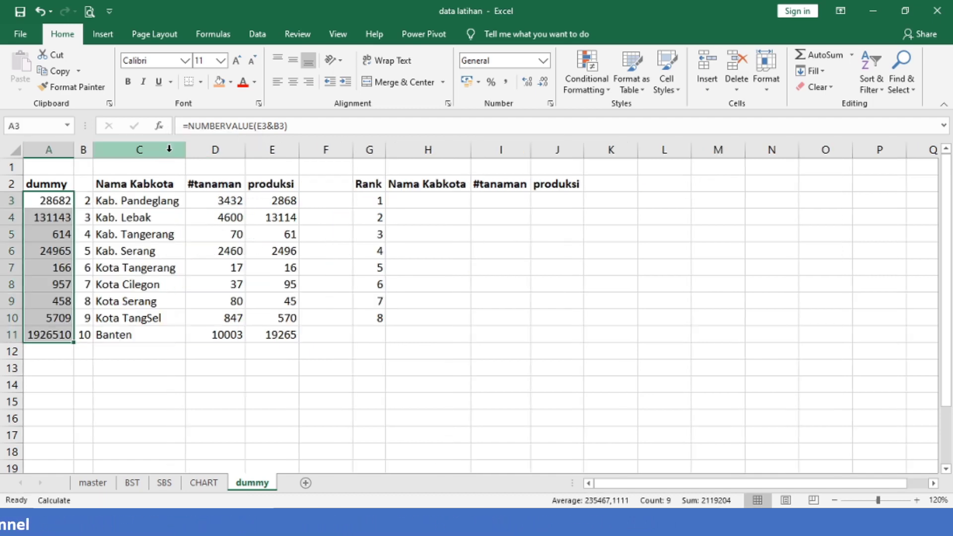
left_click(50, 336)
key("Delete")
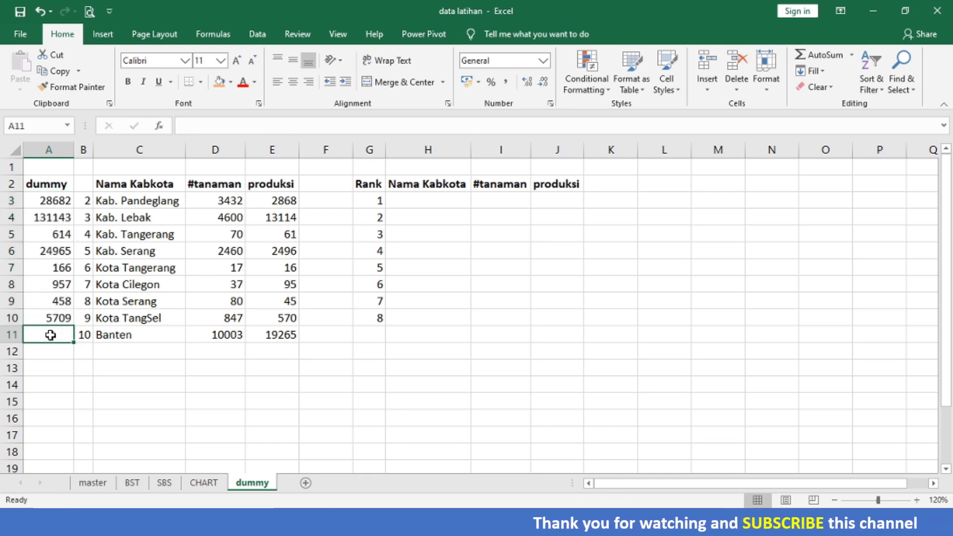
Enter the header dummy in K2, beside the ranked table's produksi header.
key("Up")
key("Up")
key("Up")
key("Up")
key("Up")
key("Up")
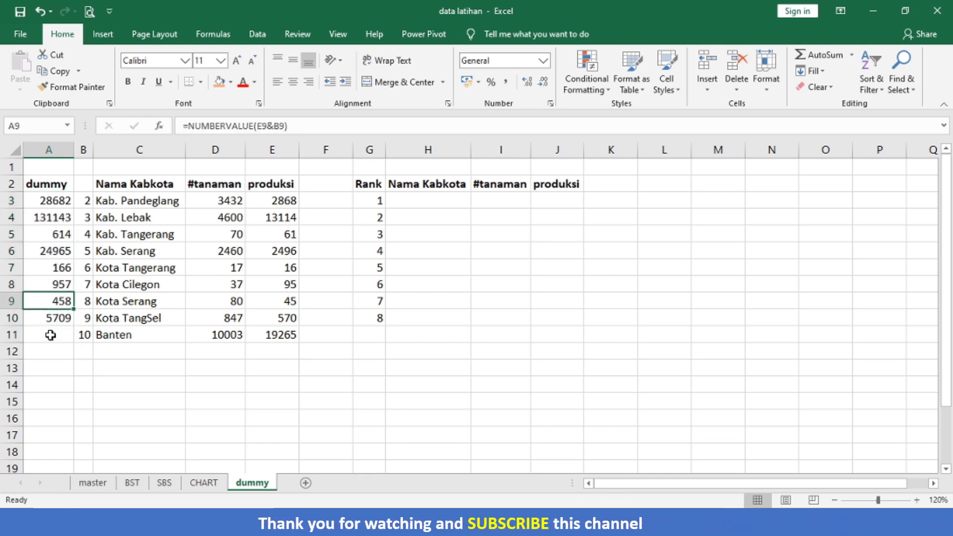
key("Up")
key("Up")
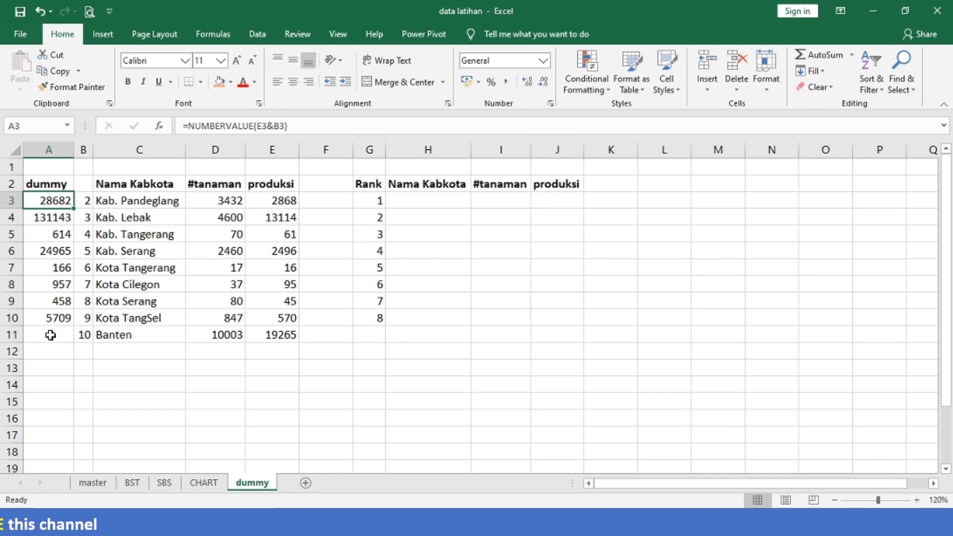
key("Up")
key("Right")
key("Right")
key("Right")
key("Right")
key("Right")
key("Right")
key("Right")
key("Right")
key("Right")
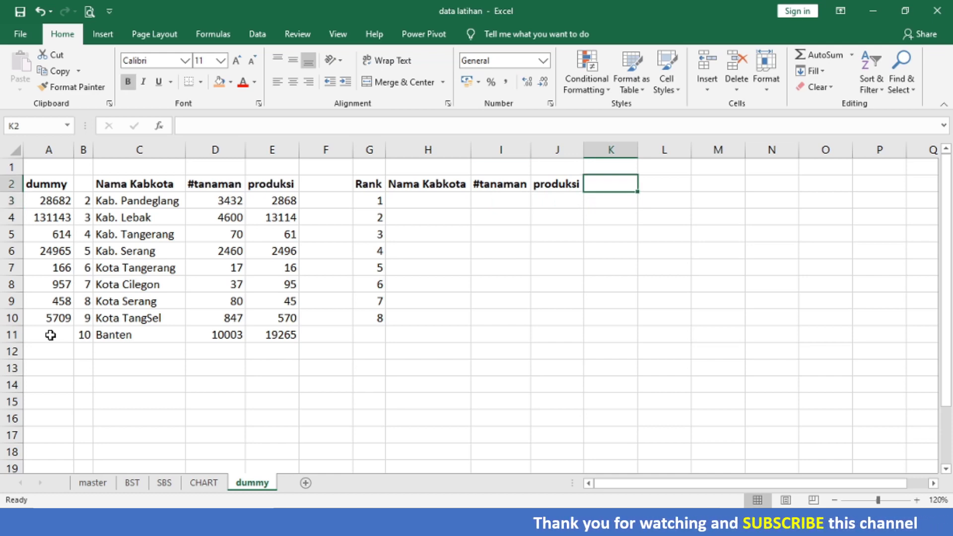
type("dummy")
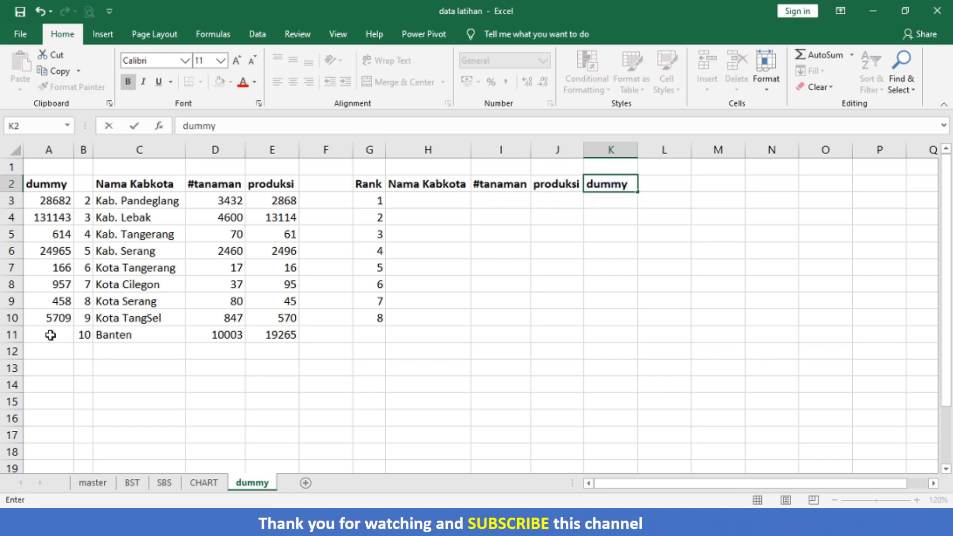
key("Return")
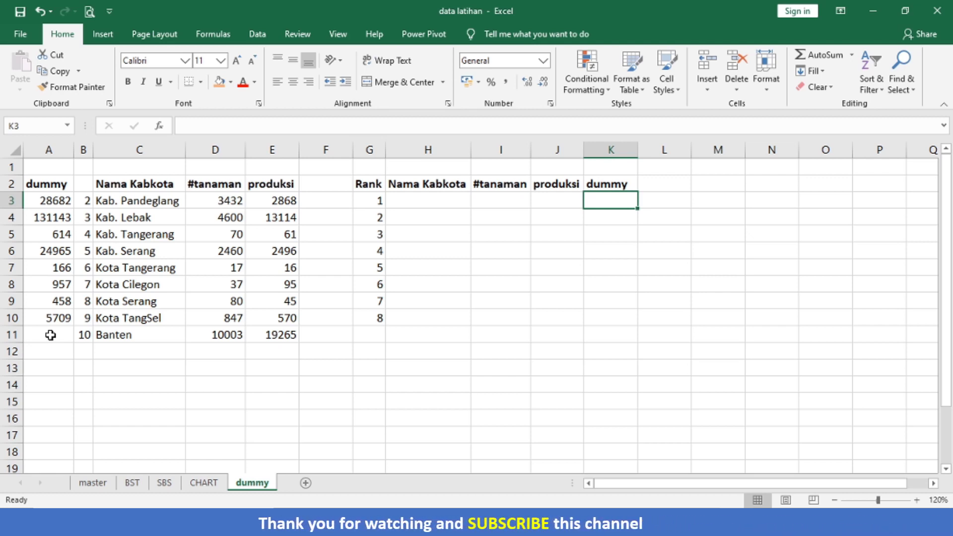
key("F2")
type("=rank(")
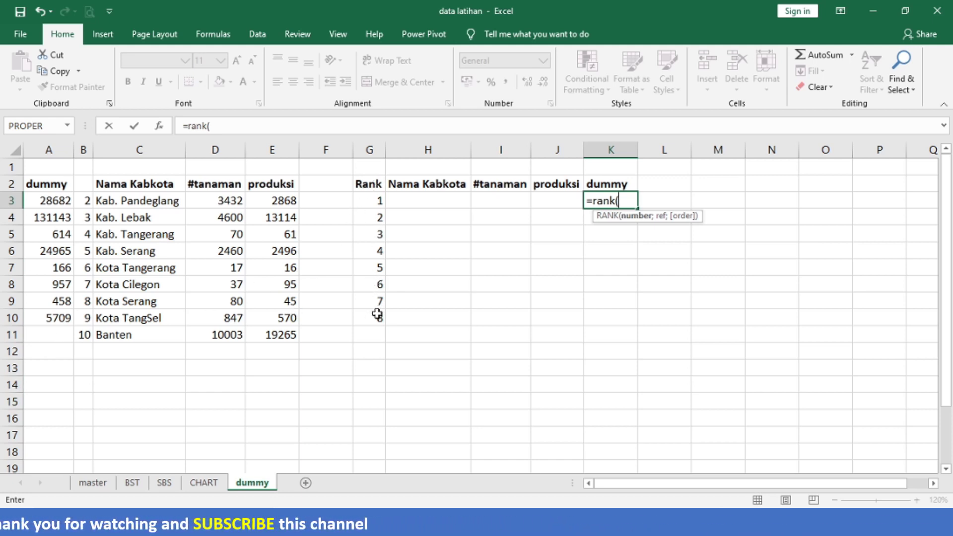
key("Escape")
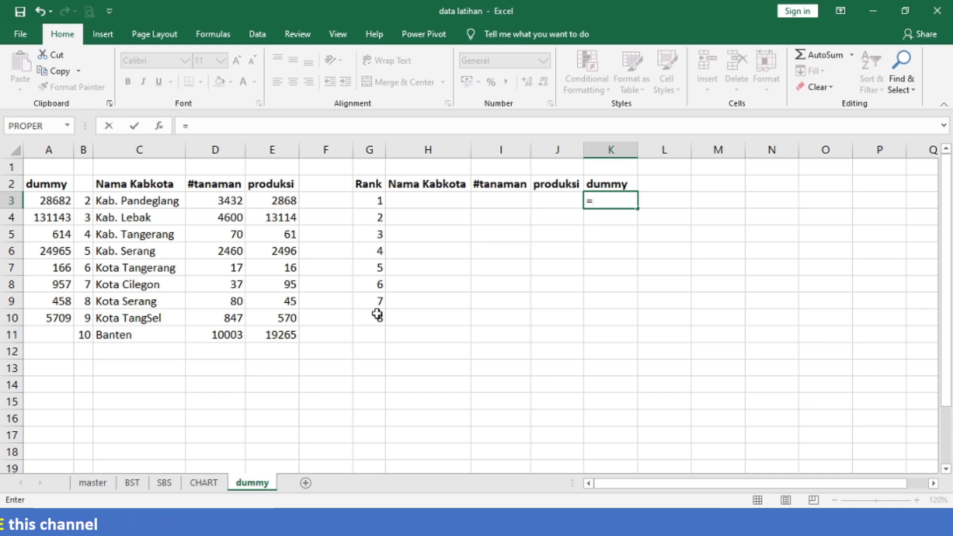
Enter the formula =LARGE($A$3:$A$10;$G3) in K3 and fill it down through K10.
type("lar")
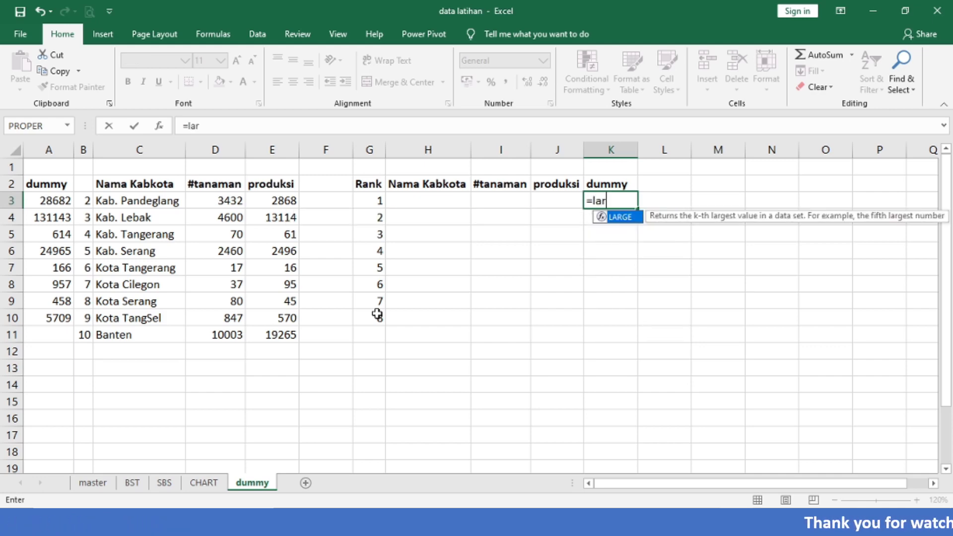
type("ge(")
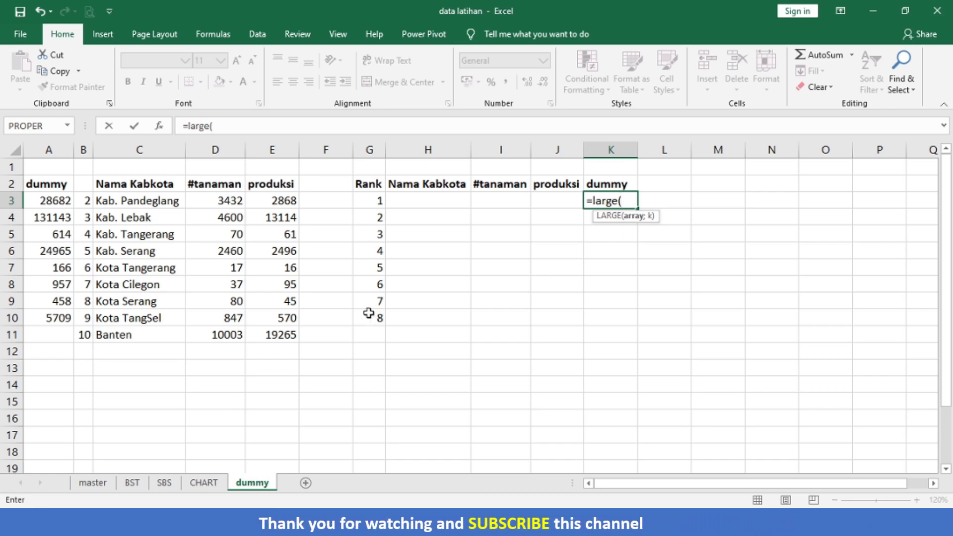
left_click_drag(53, 201, 50, 320)
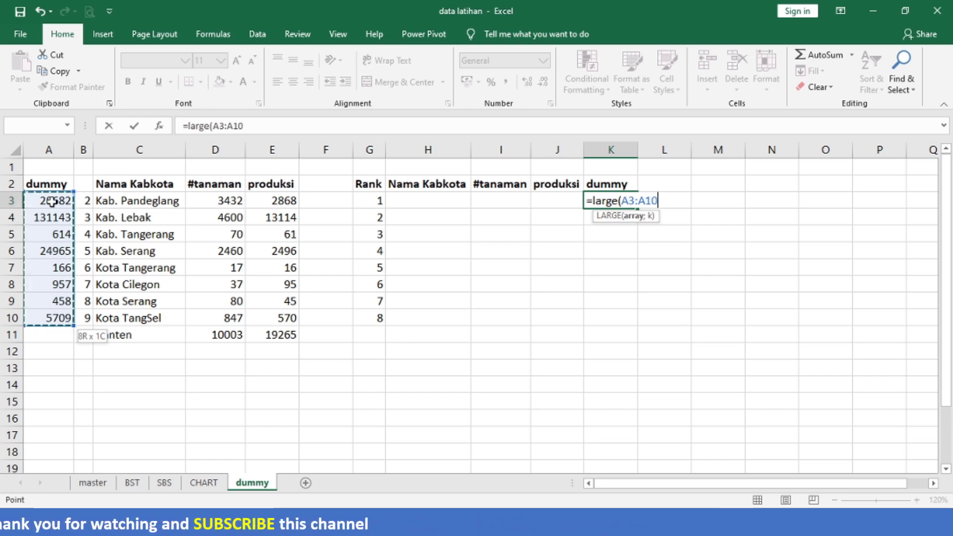
key("F4")
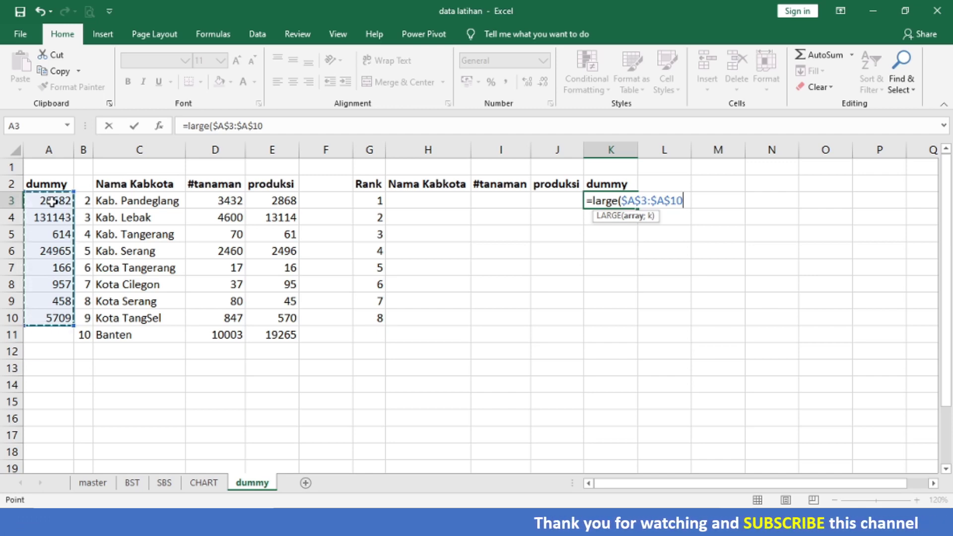
type(";")
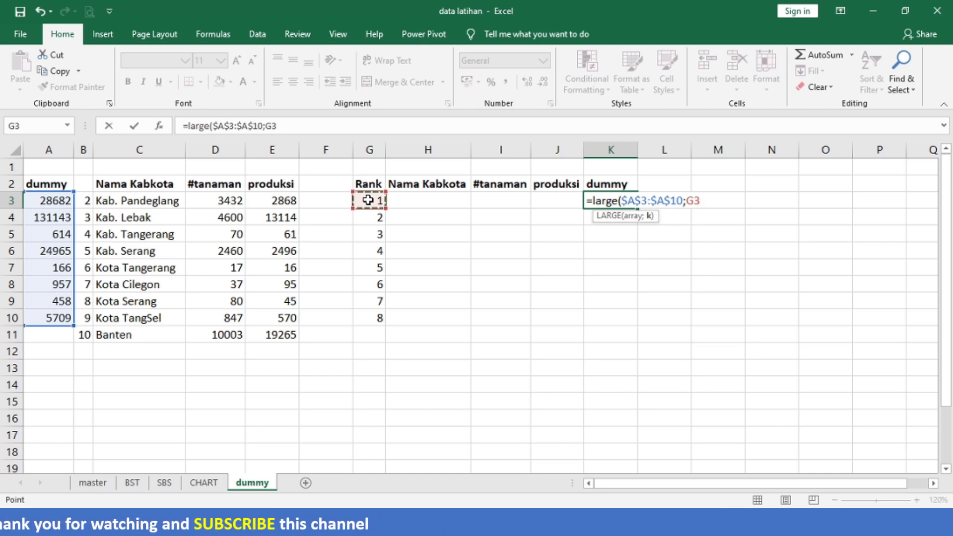
key("F4")
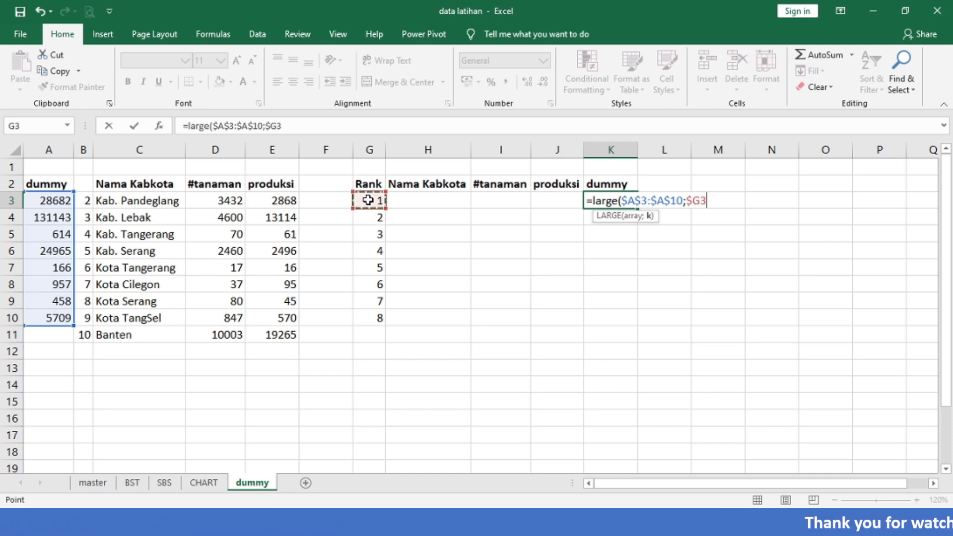
key("ctrl+Return")
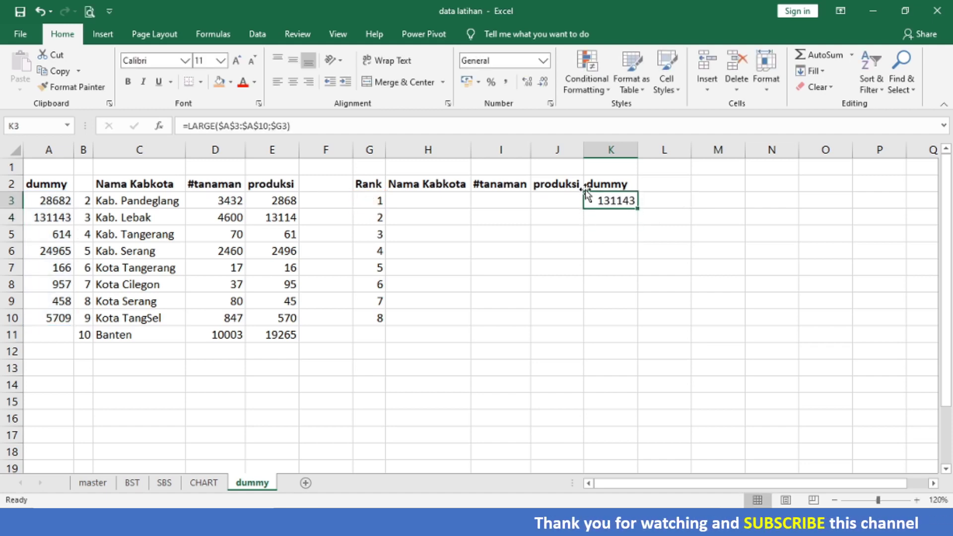
double_click(637, 208)
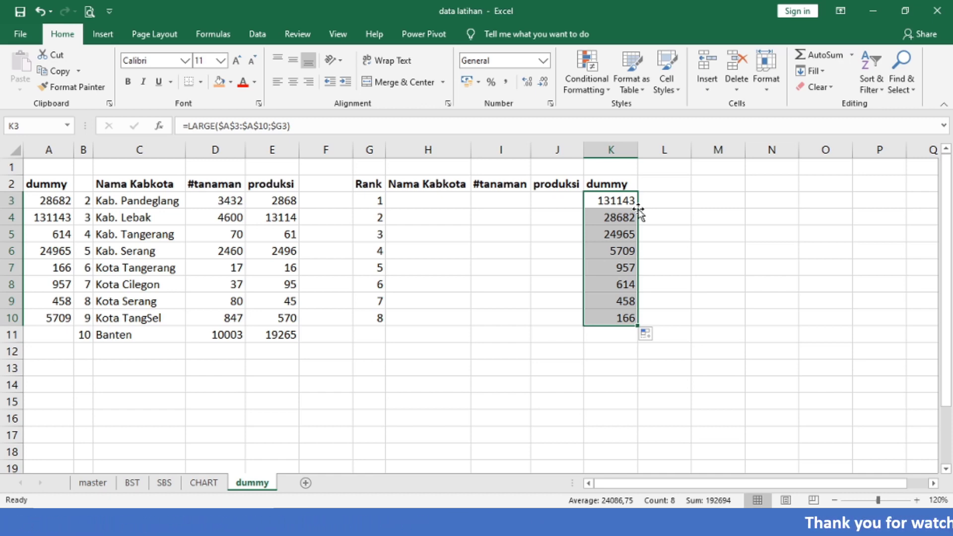
Enter the formula =VLOOKUP(K3;$A$3:$E$10;3;FALSE) in H3, under the ranked table's Nama Kabkota header.
key("Left")
key("Left")
key("Left")
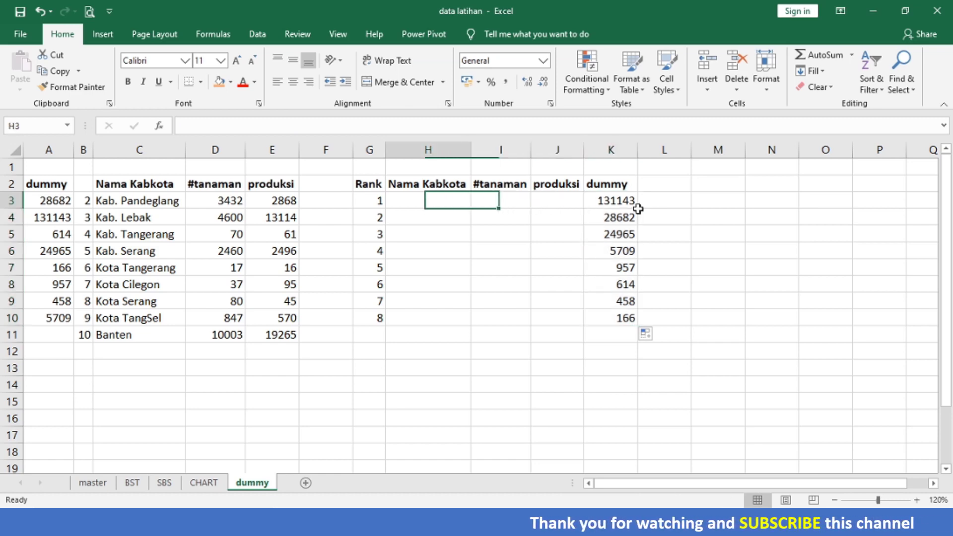
key("Right")
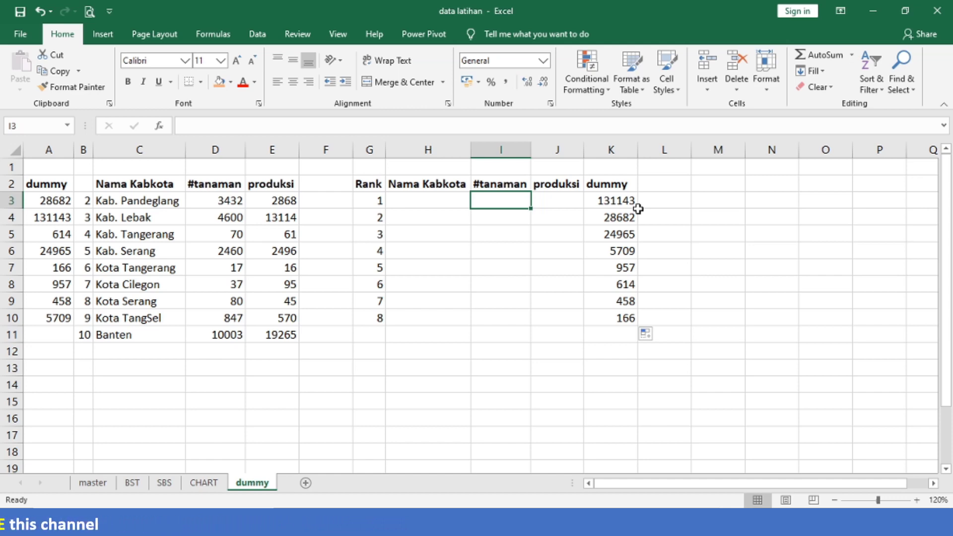
key("Right")
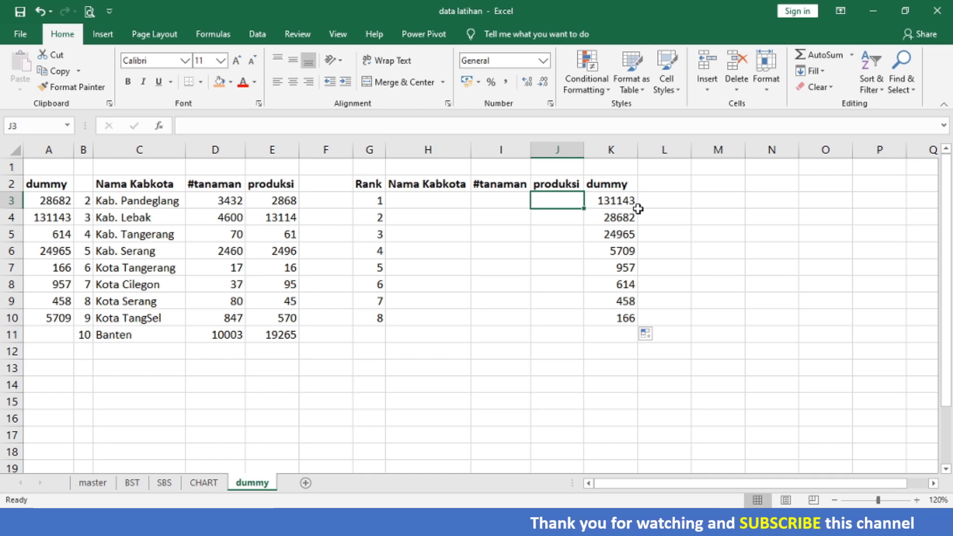
key("Left")
key("Left")
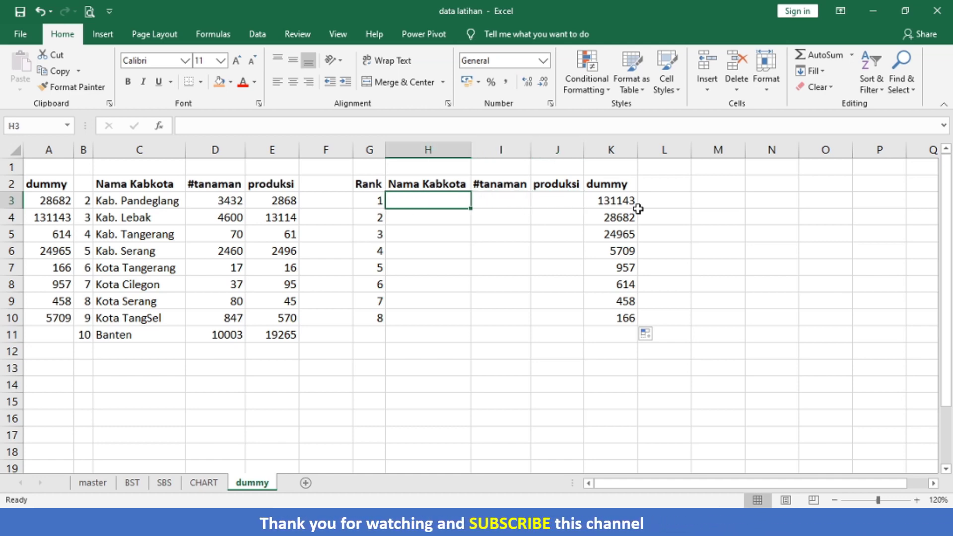
type("=")
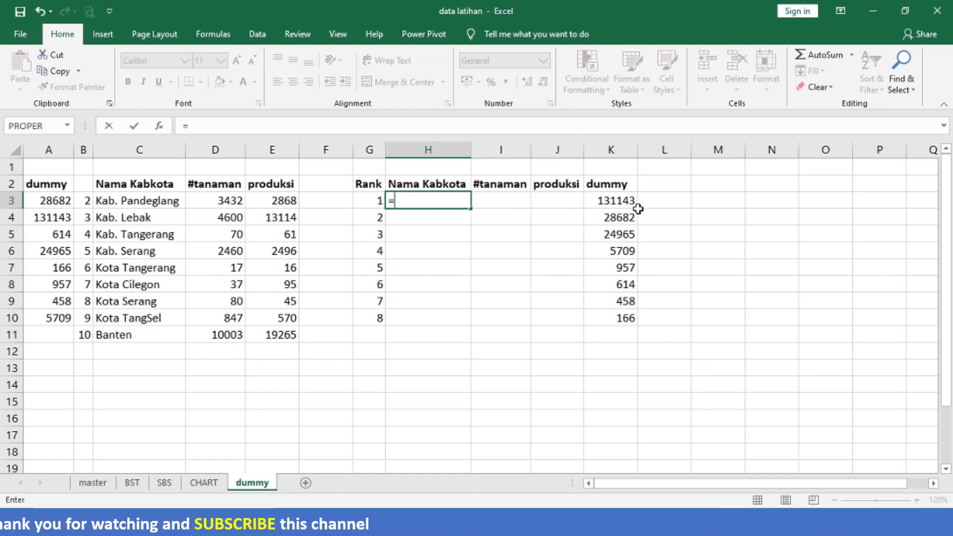
type("vlookup(")
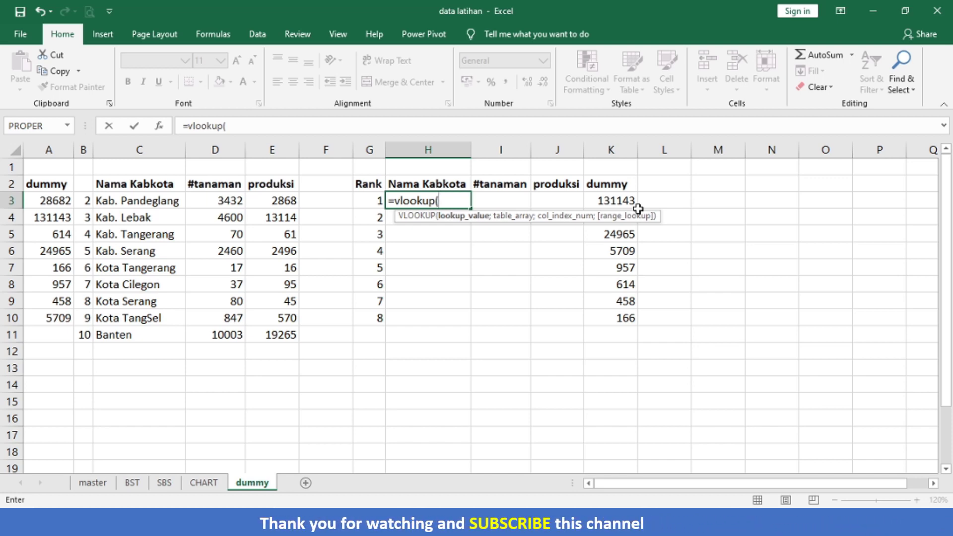
left_click(638, 207)
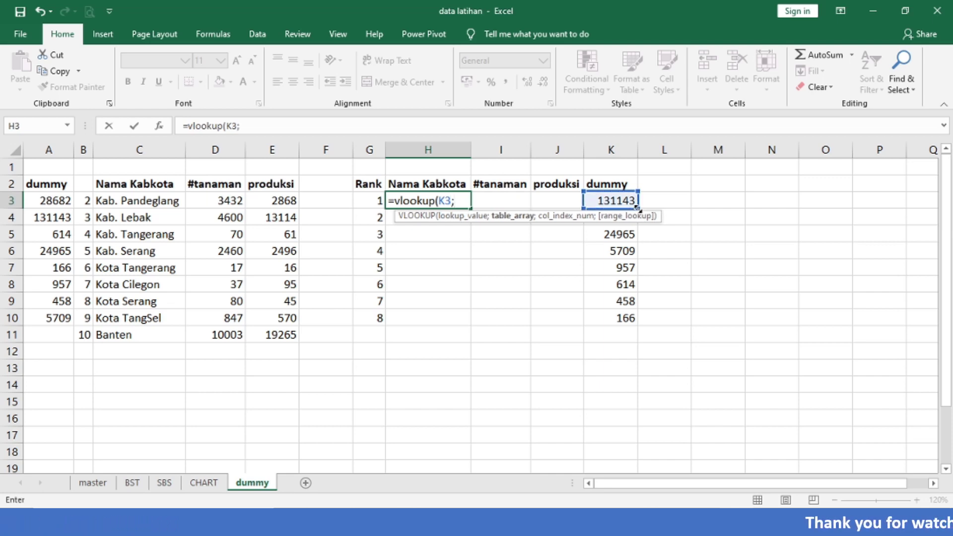
type(";")
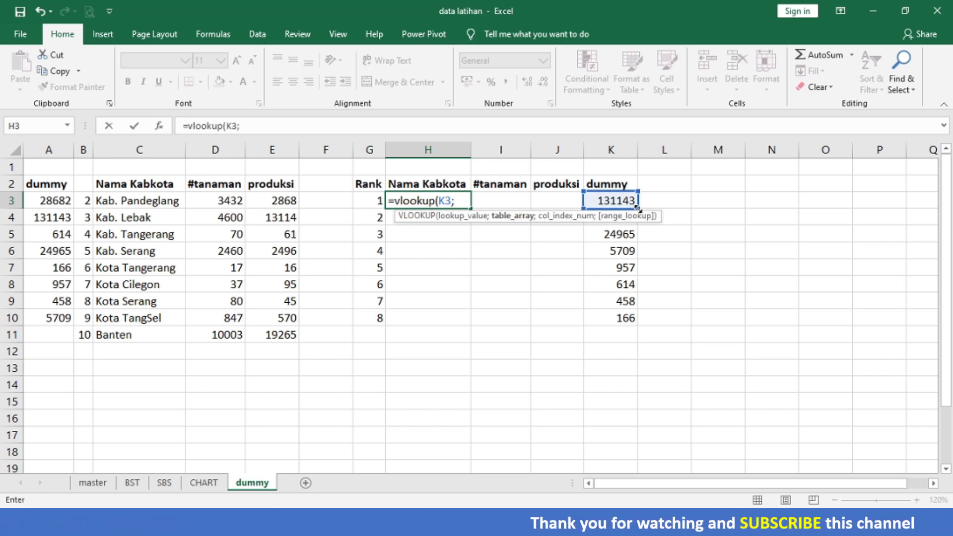
left_click_drag(49, 200, 87, 203)
left_click_drag(184, 205, 297, 322)
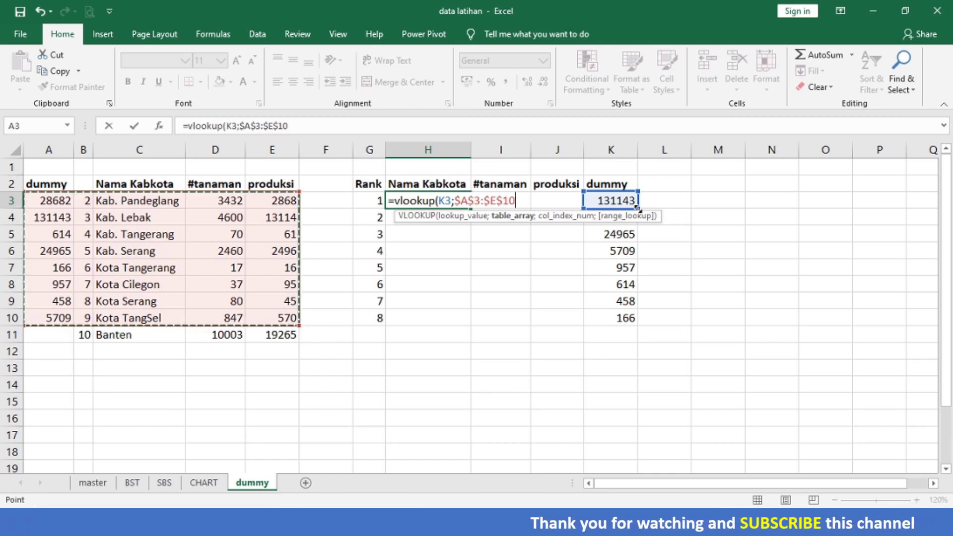
type(";")
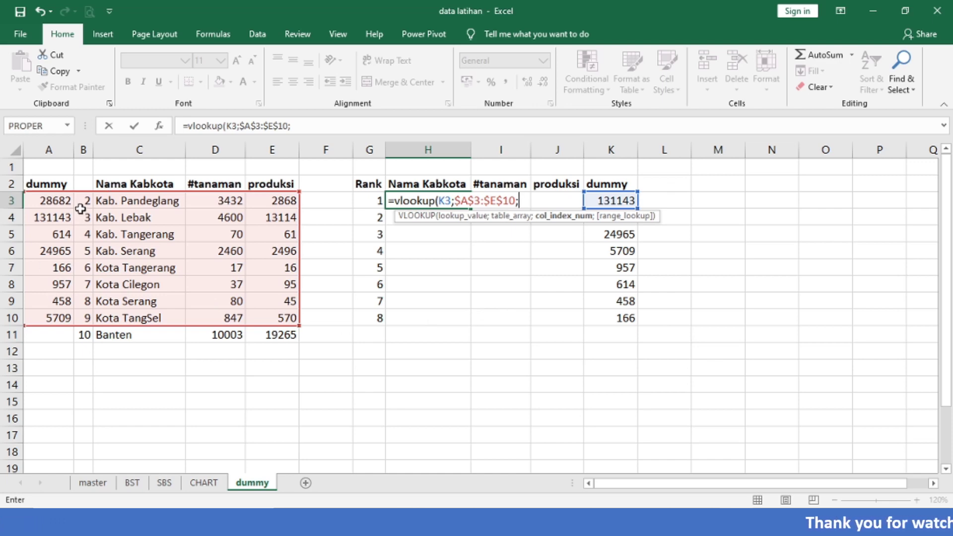
type("3")
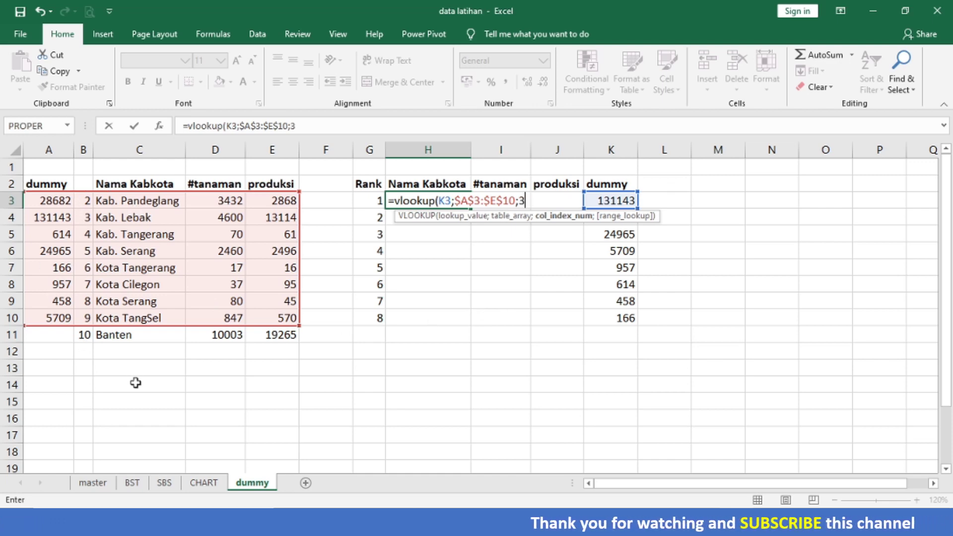
type(";false)")
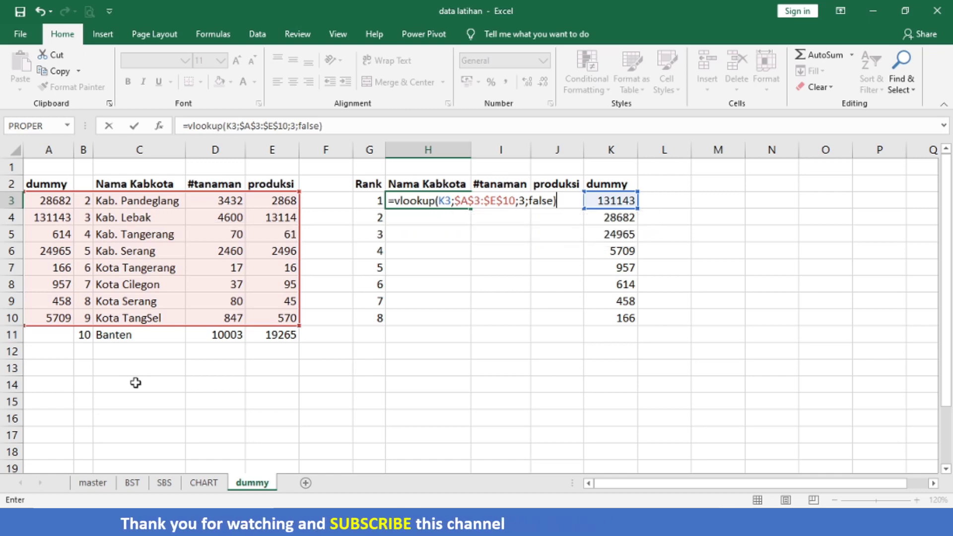
key("Return")
key("Up")
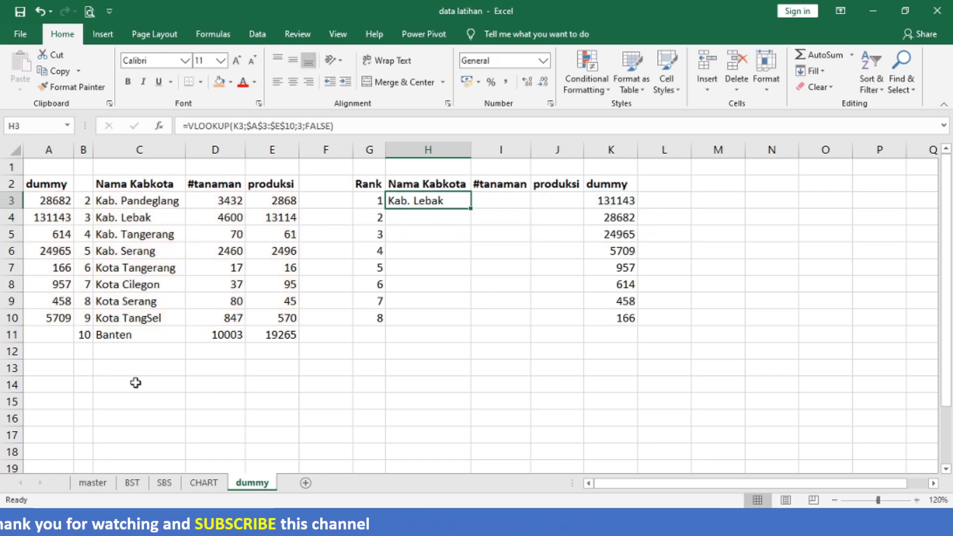
Lock the column of the lookup value in the H3 formula by changing it to $K3.
key("F2")
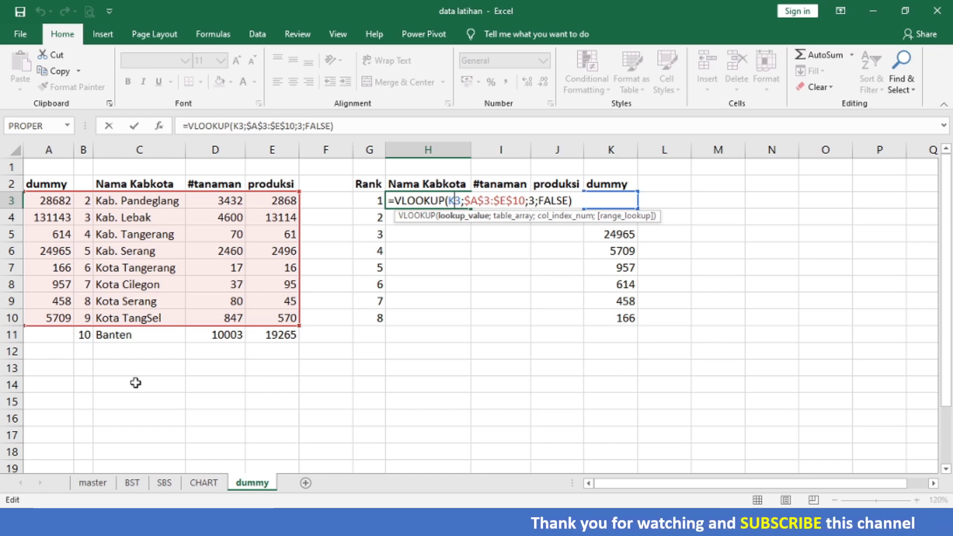
key("F4")
key("F4")
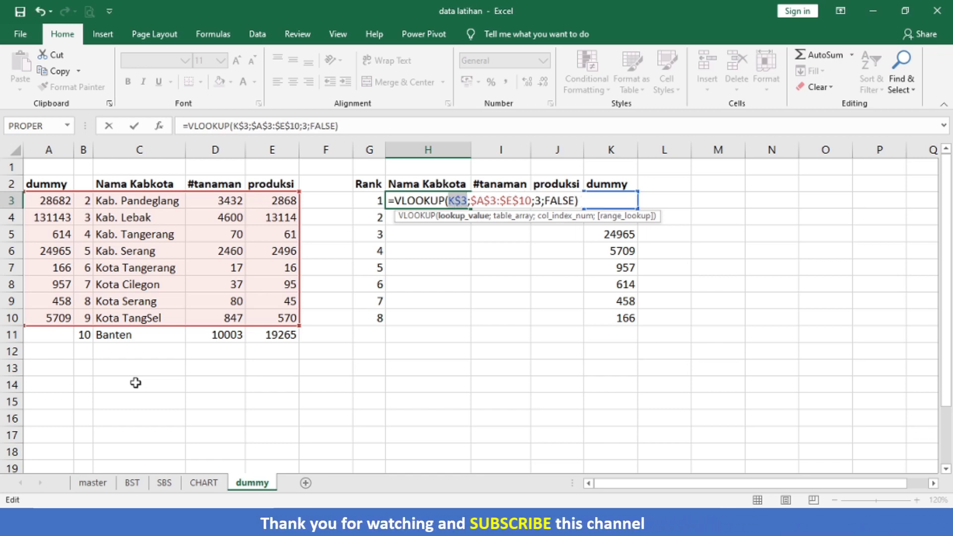
key("F4")
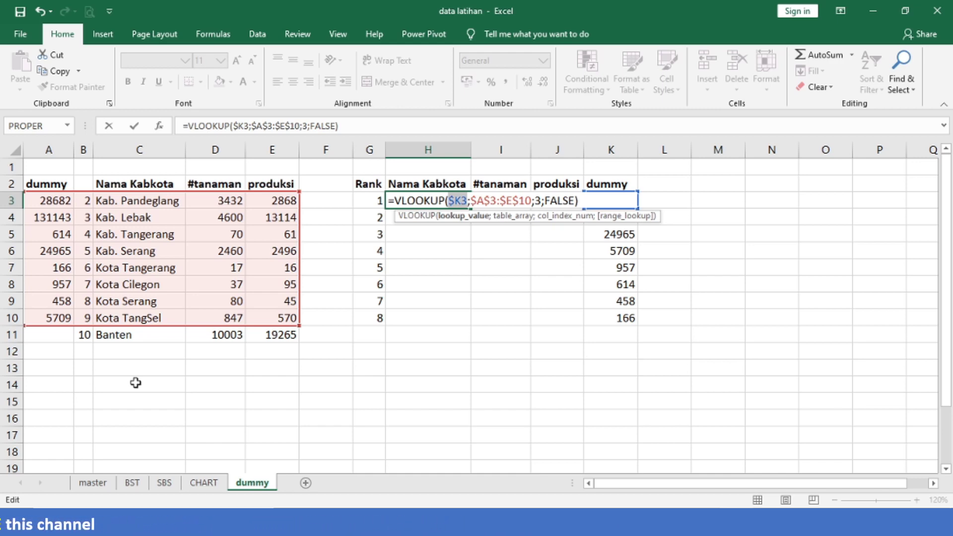
key("Return")
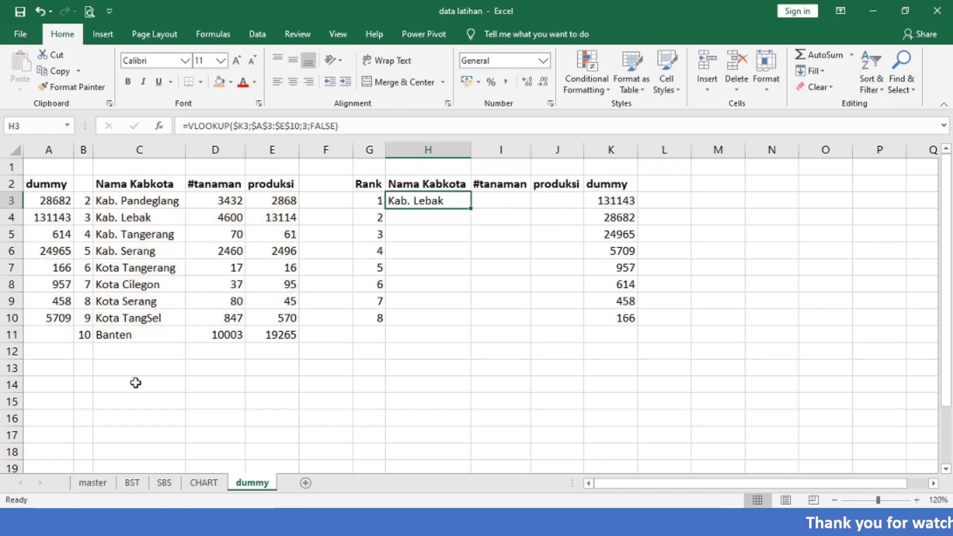
Copy the H3 lookup formula into I3:J3, under #tanaman and produksi.
key("ctrl+c")
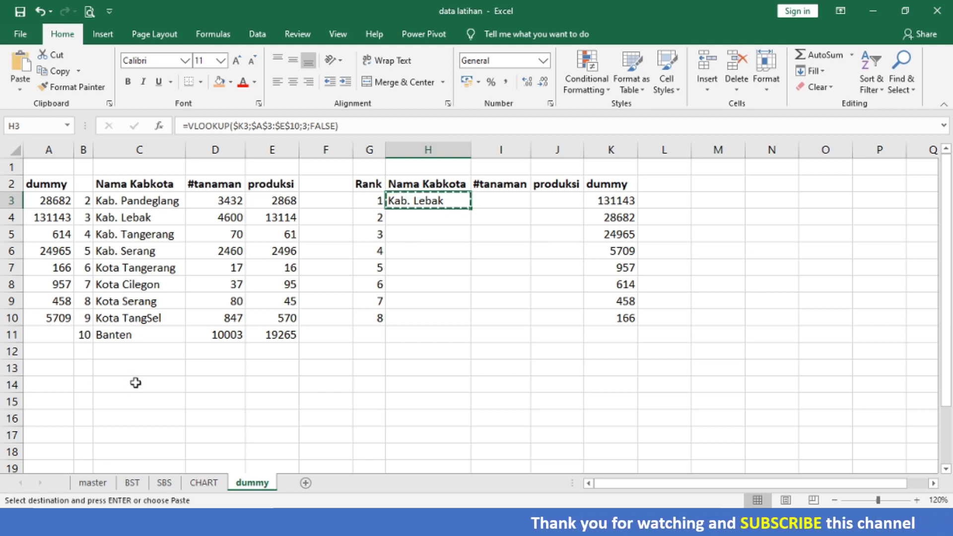
key("Right")
key("shift+Right")
key("Return")
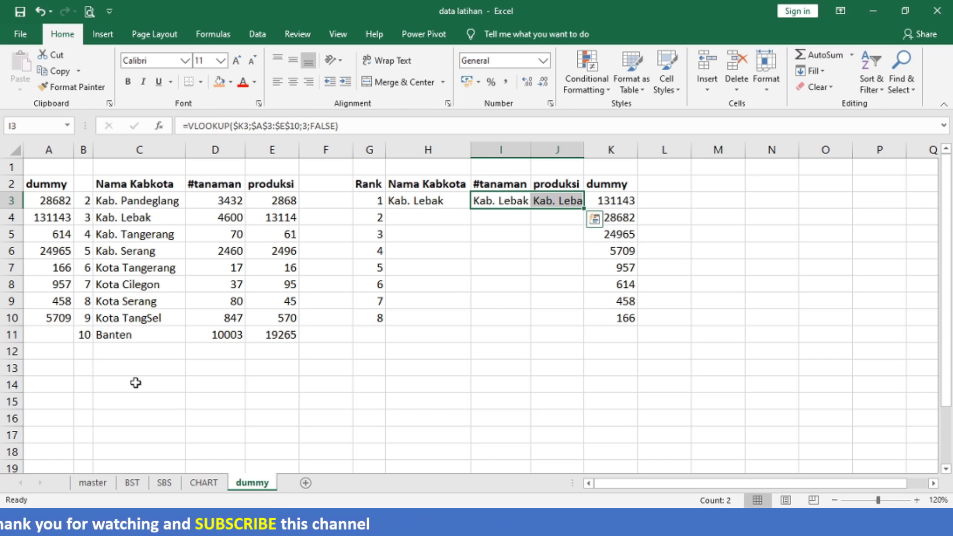
Change the column index of the VLOOKUP formula in I3 so that it returns the source table's #tanaman column.
key("Left")
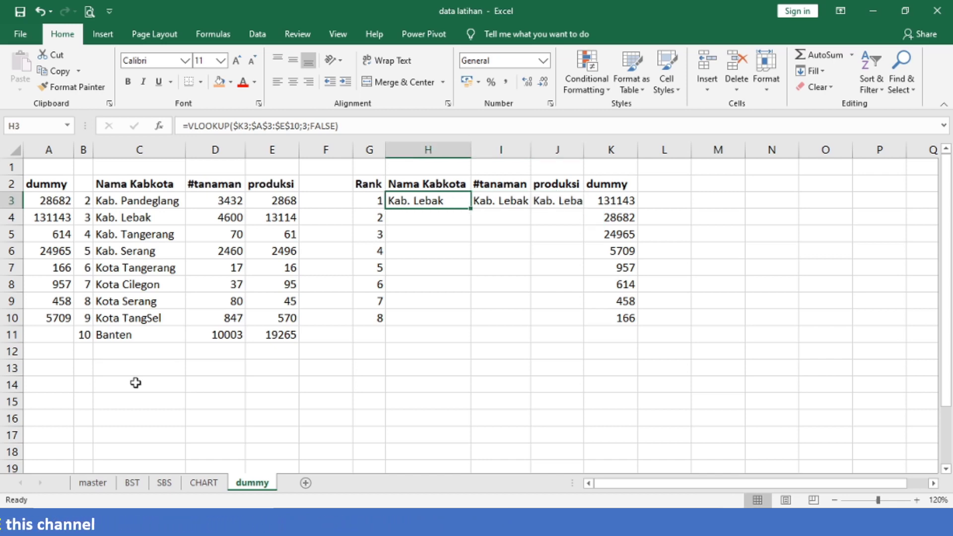
key("Right")
key("F2")
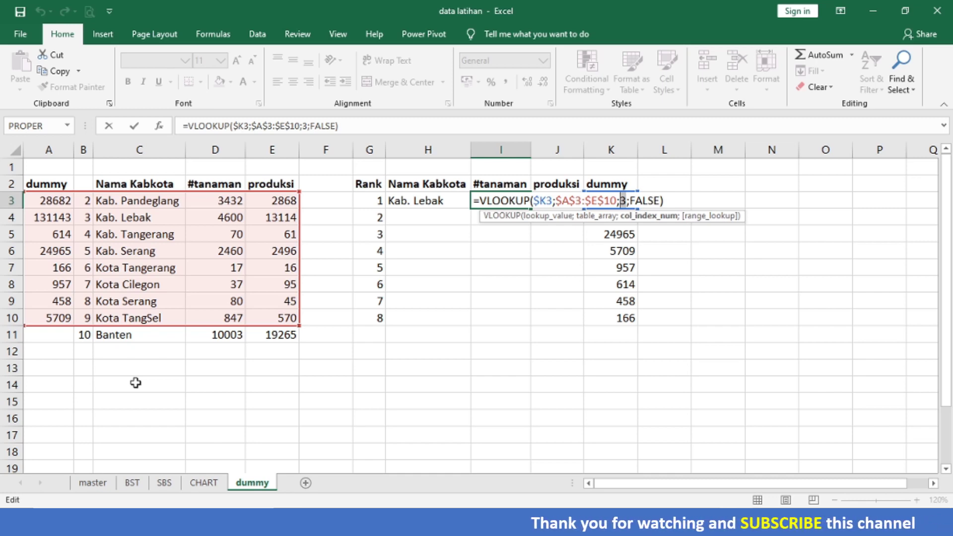
key("Return")
Set the column index of the VLOOKUP formula in J3 to 5 for the produksi column.
key("Up")
key("Right")
key("F2")
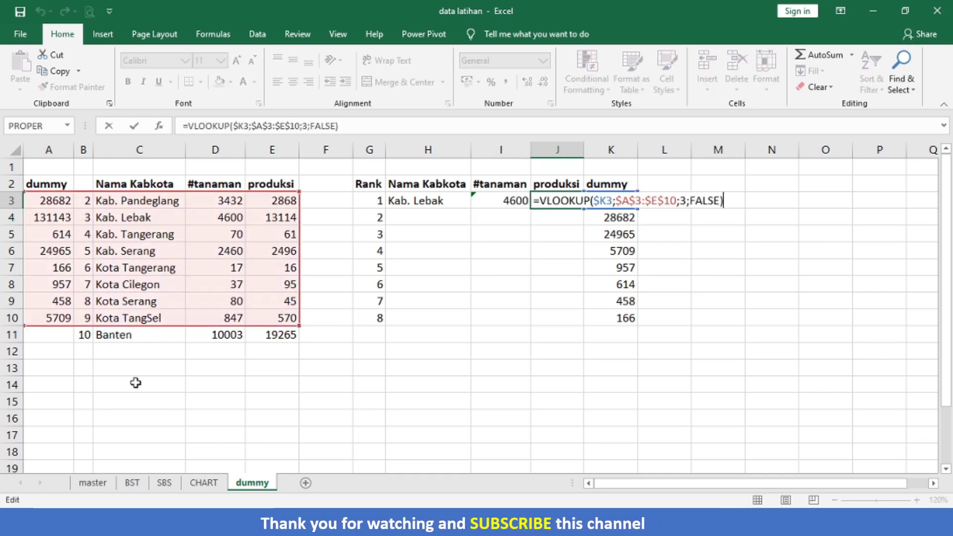
key("Left")
key("Left")
key("Left")
key("Left")
key("Left")
key("Left")
key("Left")
key("Left")
key("Delete")
type("5")
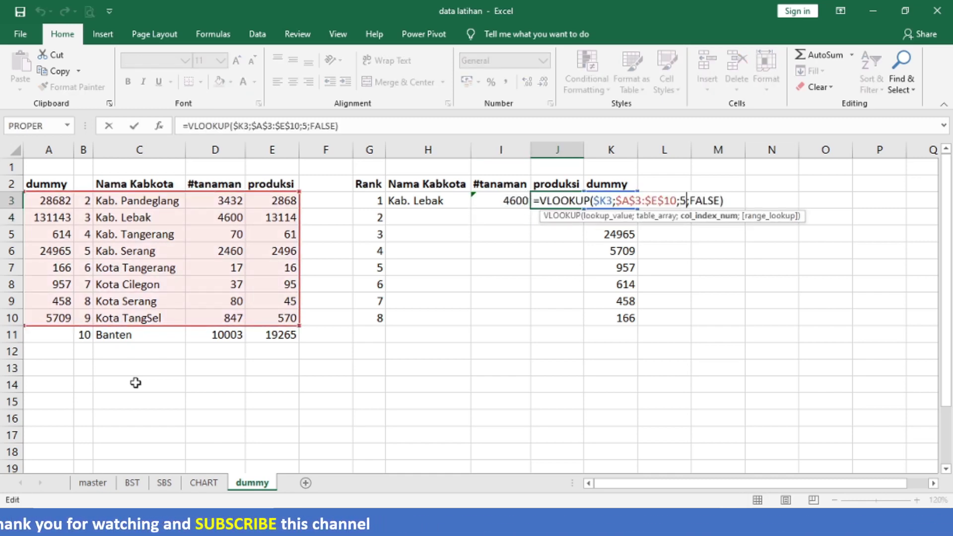
key("Return")
Fill the three lookup formulas in H3:J3 down through row 10.
key("Up")
key("Left")
key("Left")
key("shift+Right")
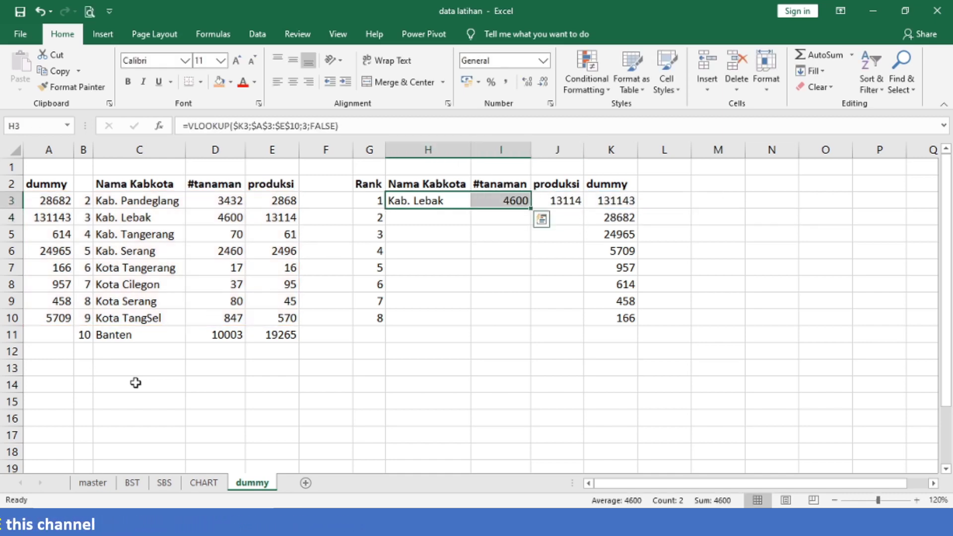
key("shift+Left")
key("shift+Right")
key("shift+Right")
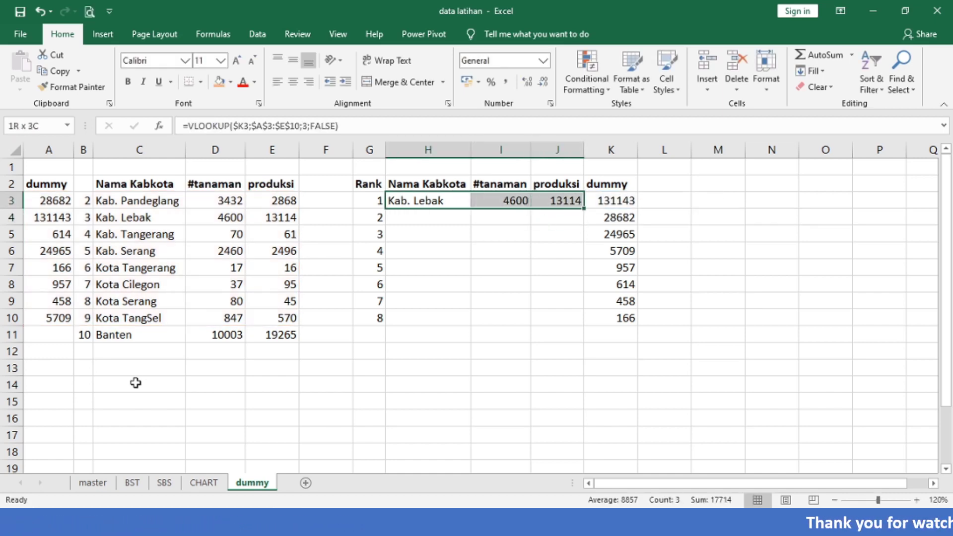
double_click(584, 208)
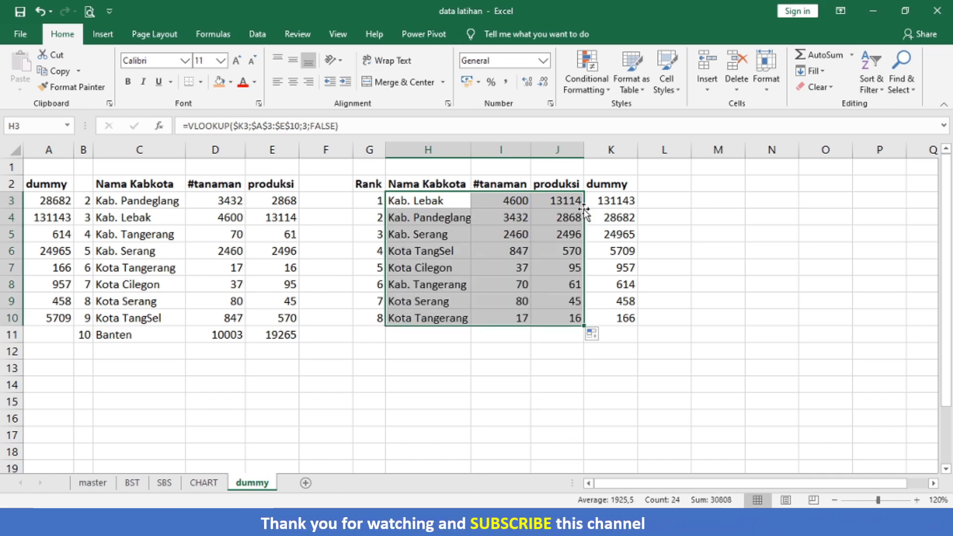
Apply All Borders and the lightest gold theme fill to the ranked table's data in H3:J10.
left_click(643, 405)
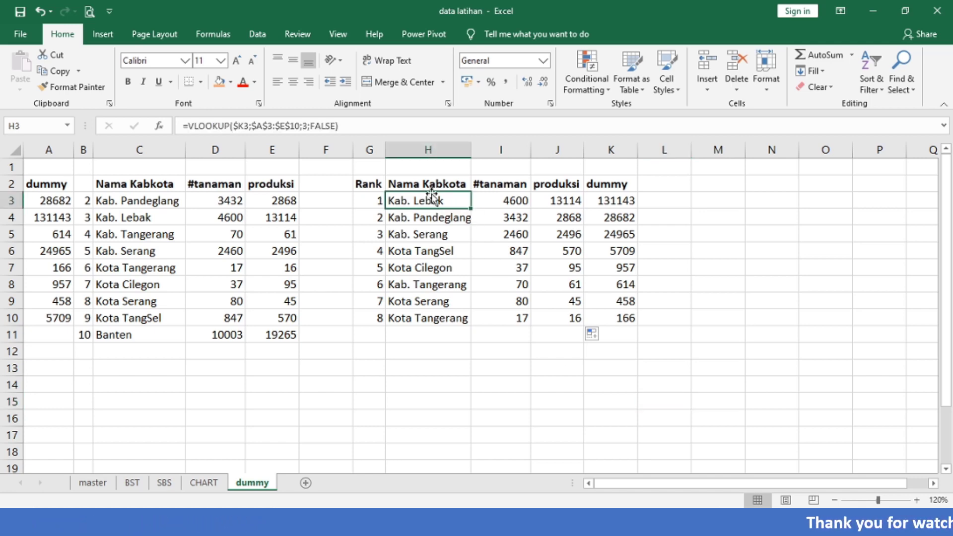
key("shift+Right")
key("shift+Right")
key("shift+Down")
key("shift+Down")
key("shift+Down")
key("shift+Down")
key("shift+Down")
key("shift+Down")
key("shift+Down")
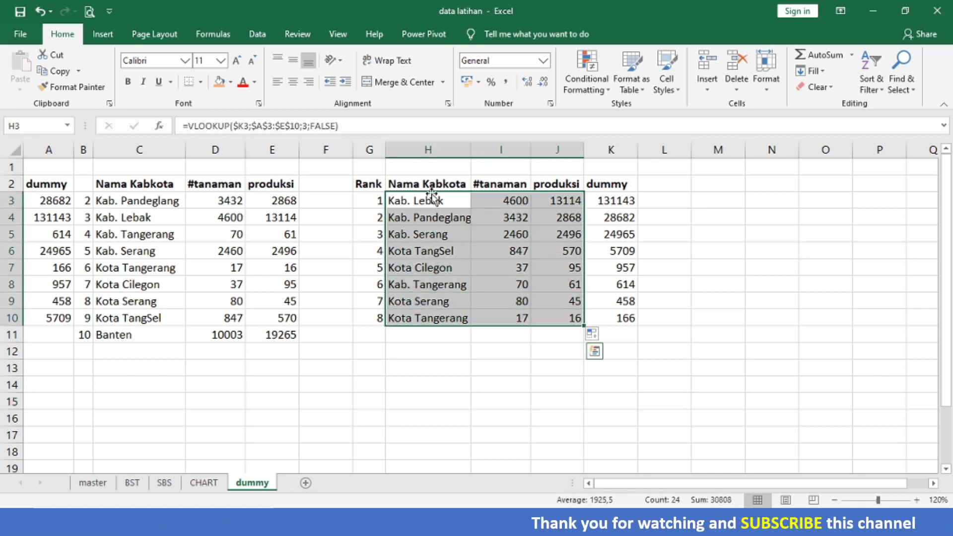
left_click(201, 83)
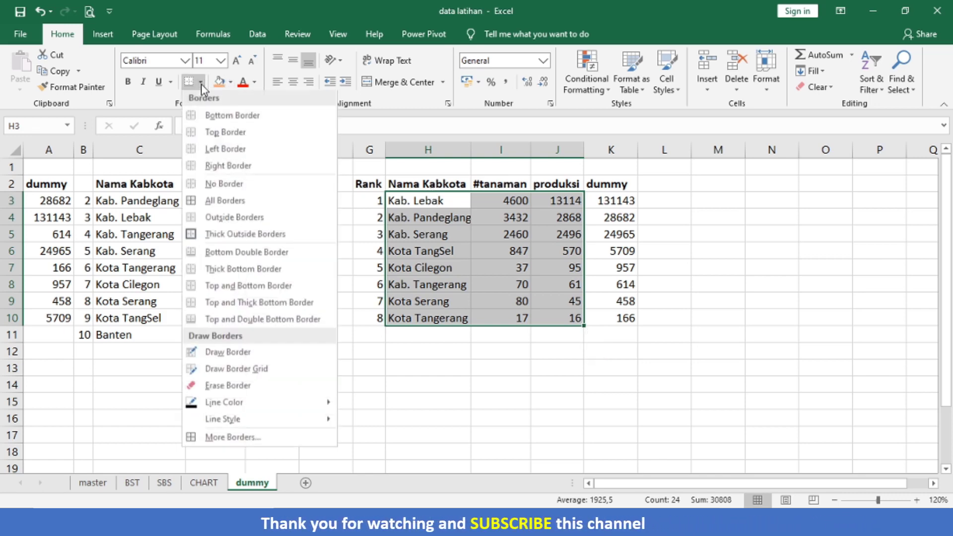
left_click(199, 206)
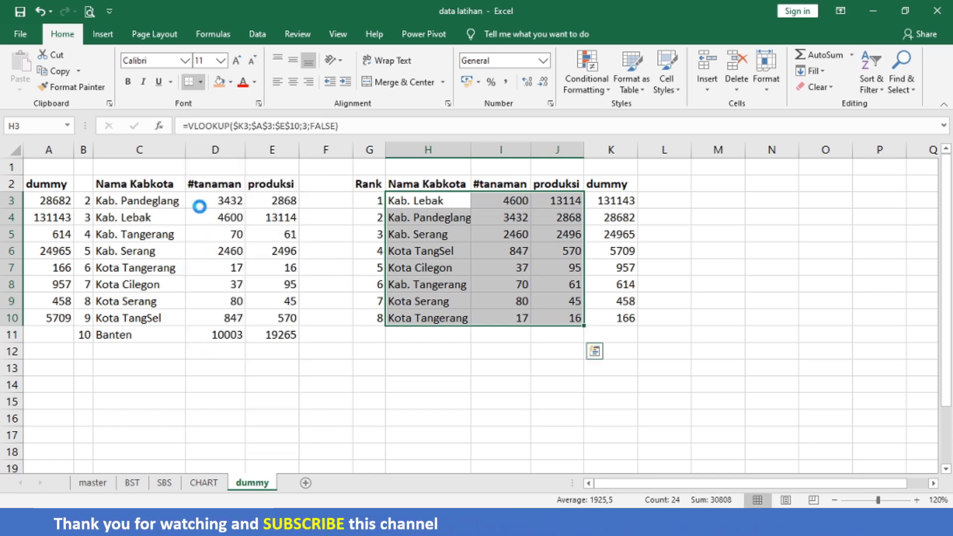
left_click(231, 82)
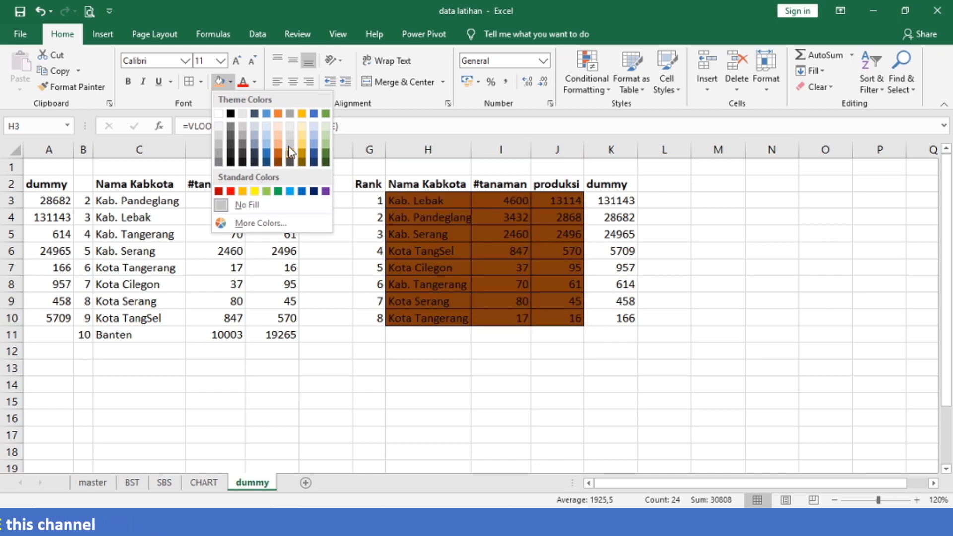
left_click(303, 128)
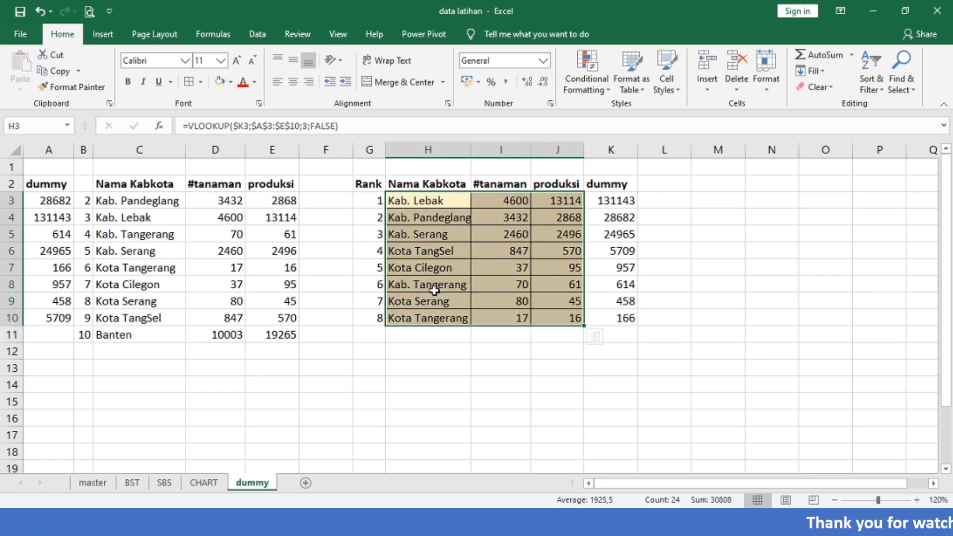